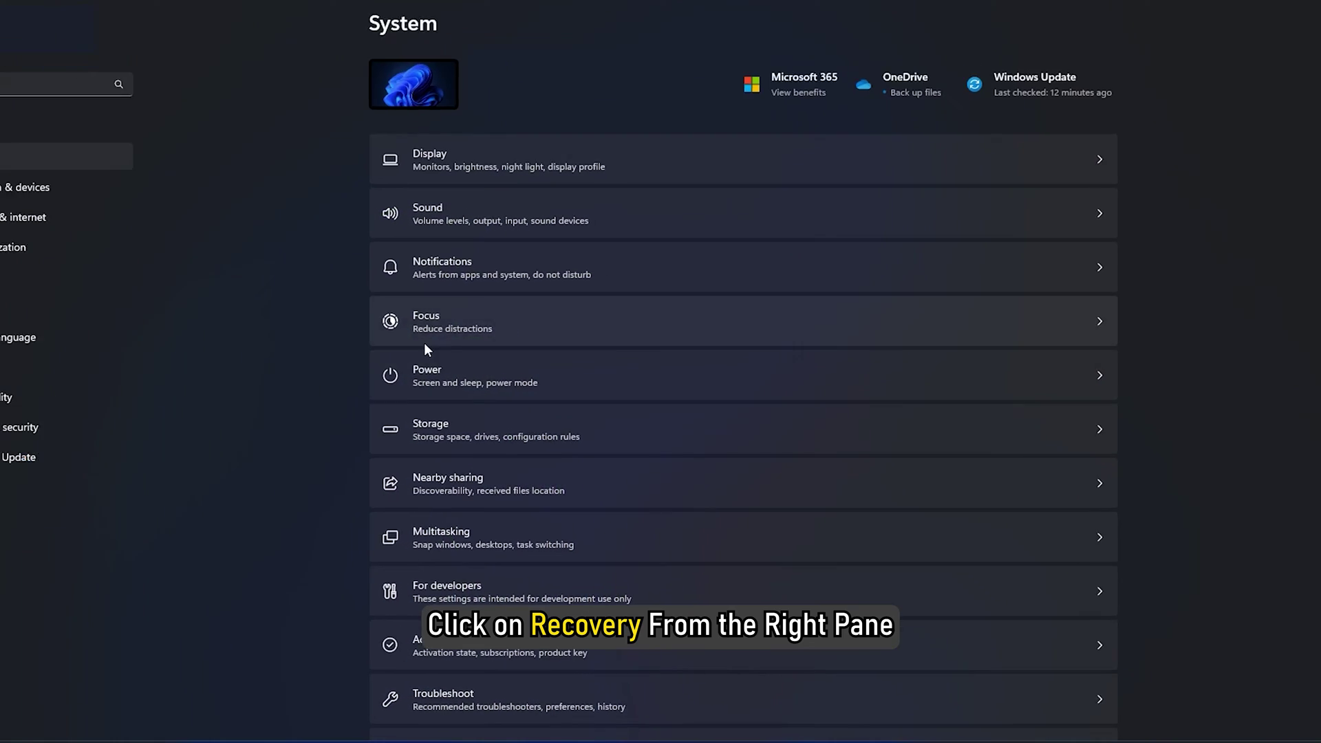
{"action": "scroll", "coordinate": [498, 446], "scroll_direction": "down", "scroll_amount": 2}
Step: Restart via Recovery's Advanced startup into Troubleshoot > Advanced options > UEFI Firmware Settings
{"action": "left_click", "coordinate": [331, 424]}
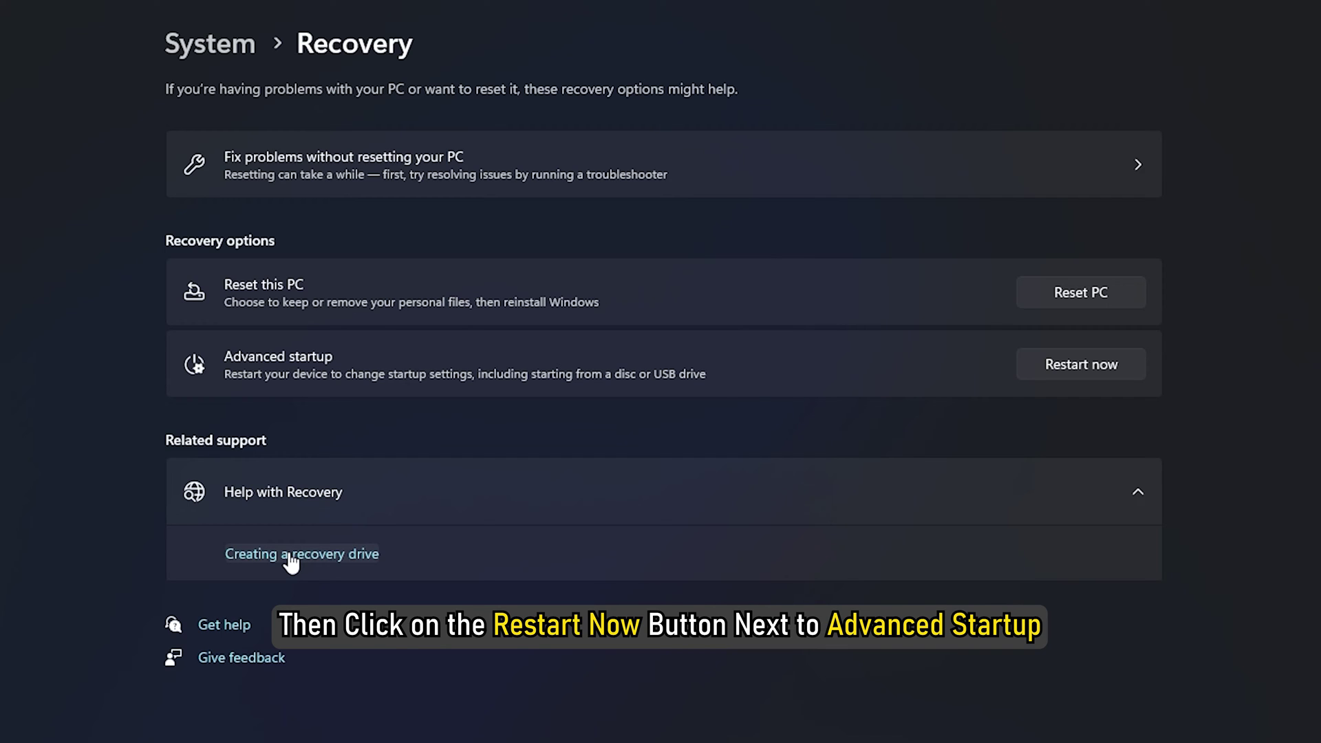
{"action": "left_click", "coordinate": [1124, 366]}
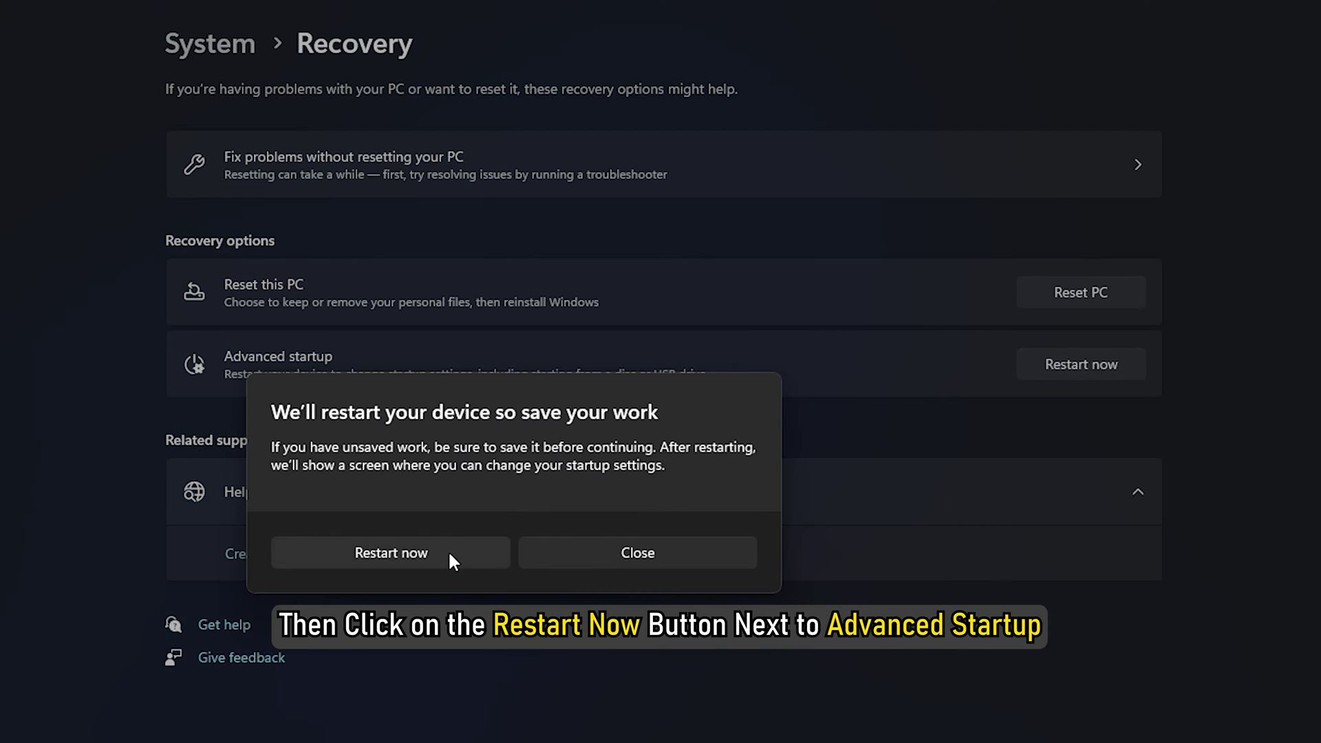
{"action": "left_click", "coordinate": [393, 549]}
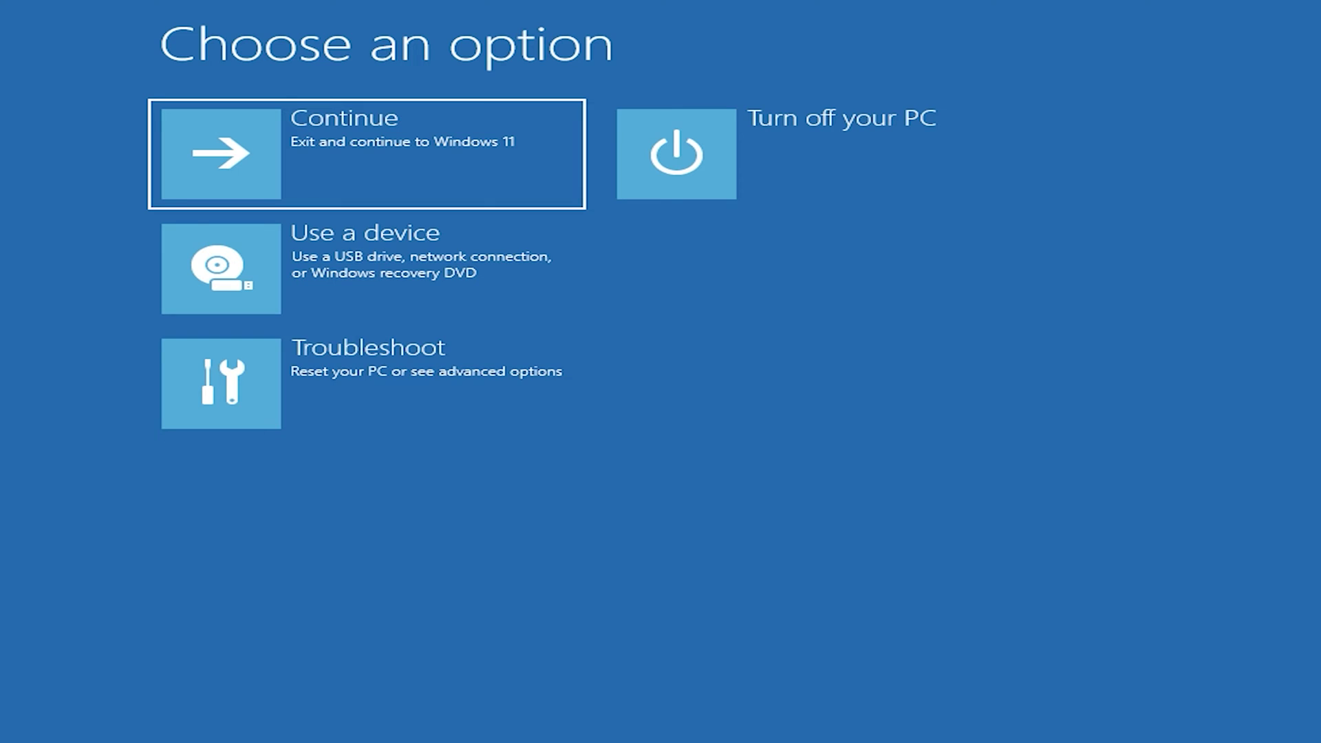
{"action": "left_click", "coordinate": [476, 385]}
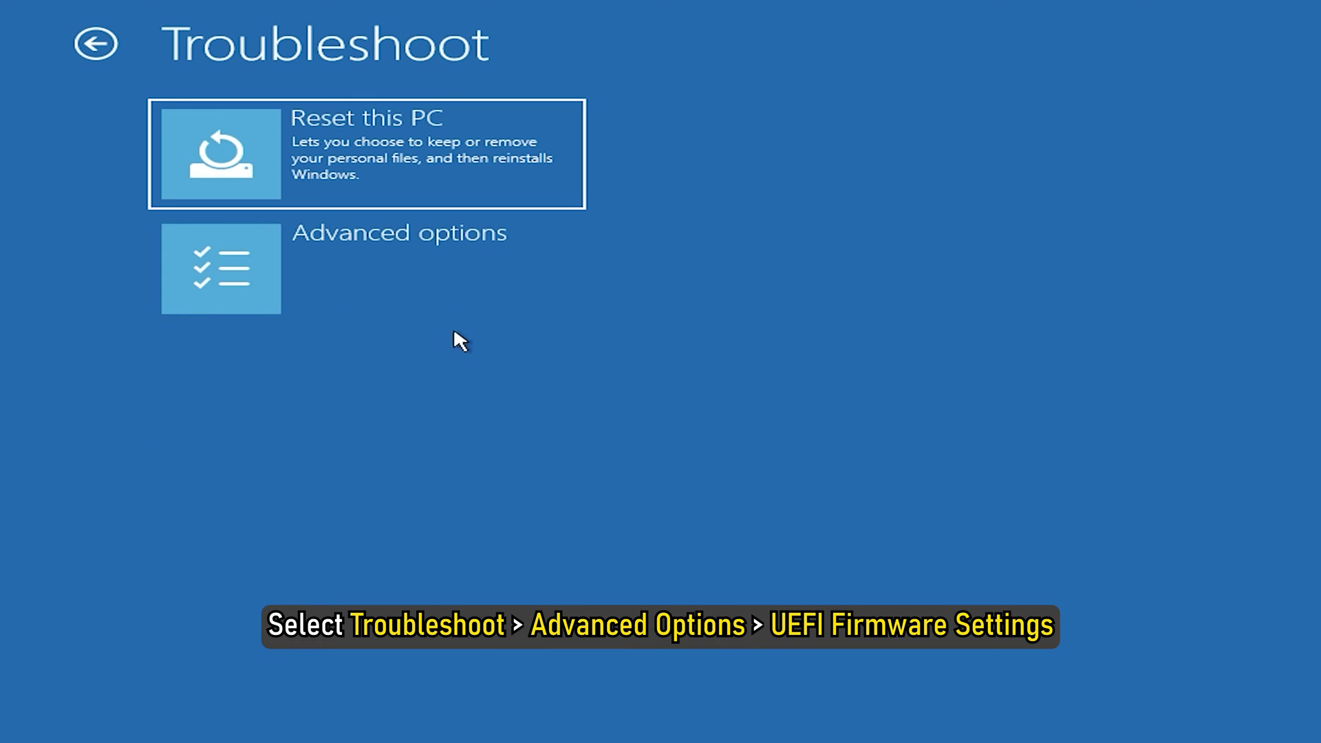
{"action": "left_click", "coordinate": [436, 290]}
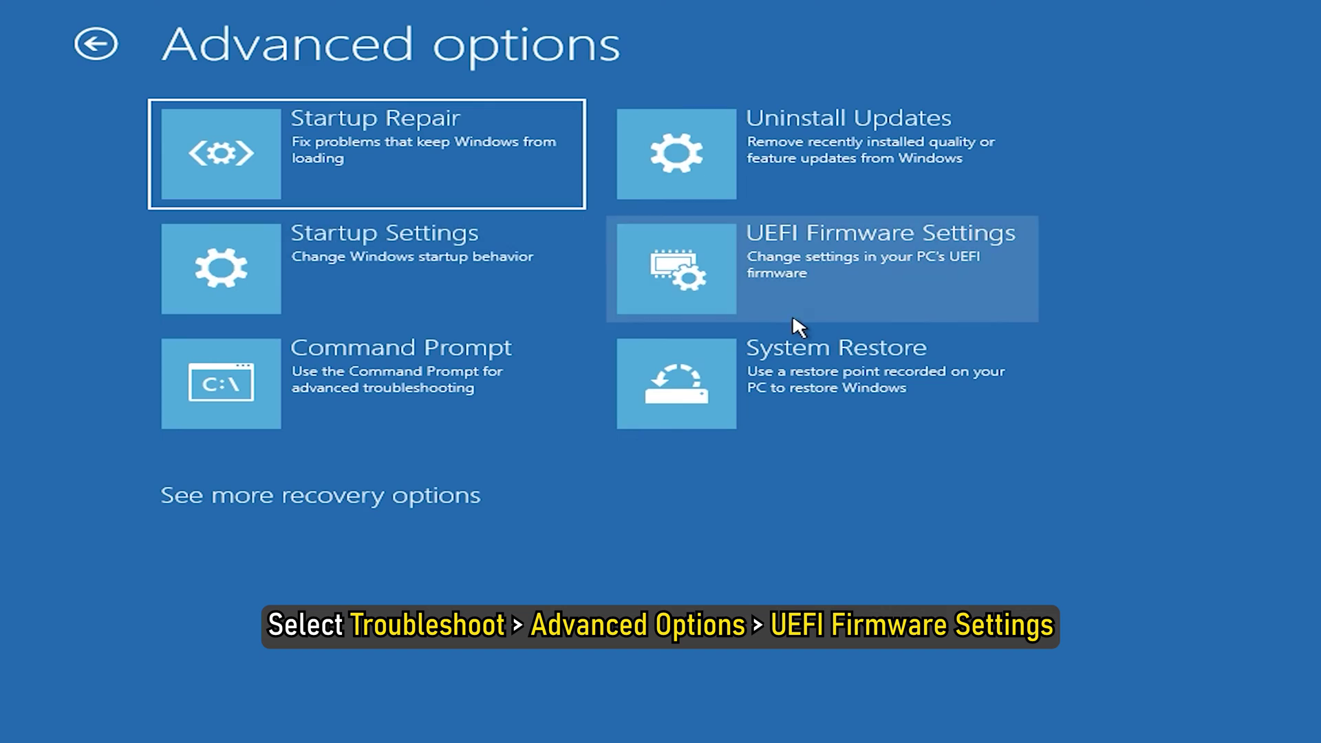
{"action": "left_click", "coordinate": [795, 310]}
{"action": "left_click", "coordinate": [945, 184]}
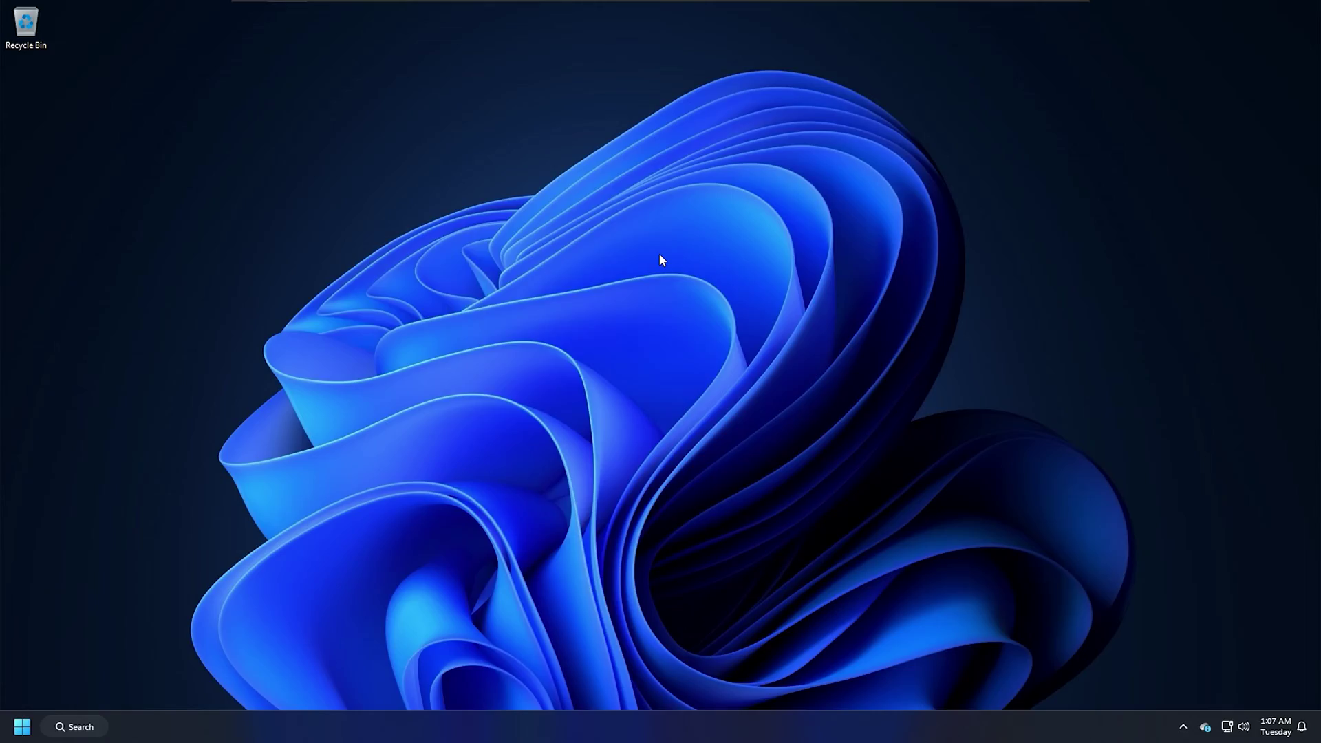
Step: Run msconfig, hide Microsoft services, disable the remaining VMware services, and apply
{"action": "key", "text": "super+r"}
{"action": "type", "text": "mscon"}
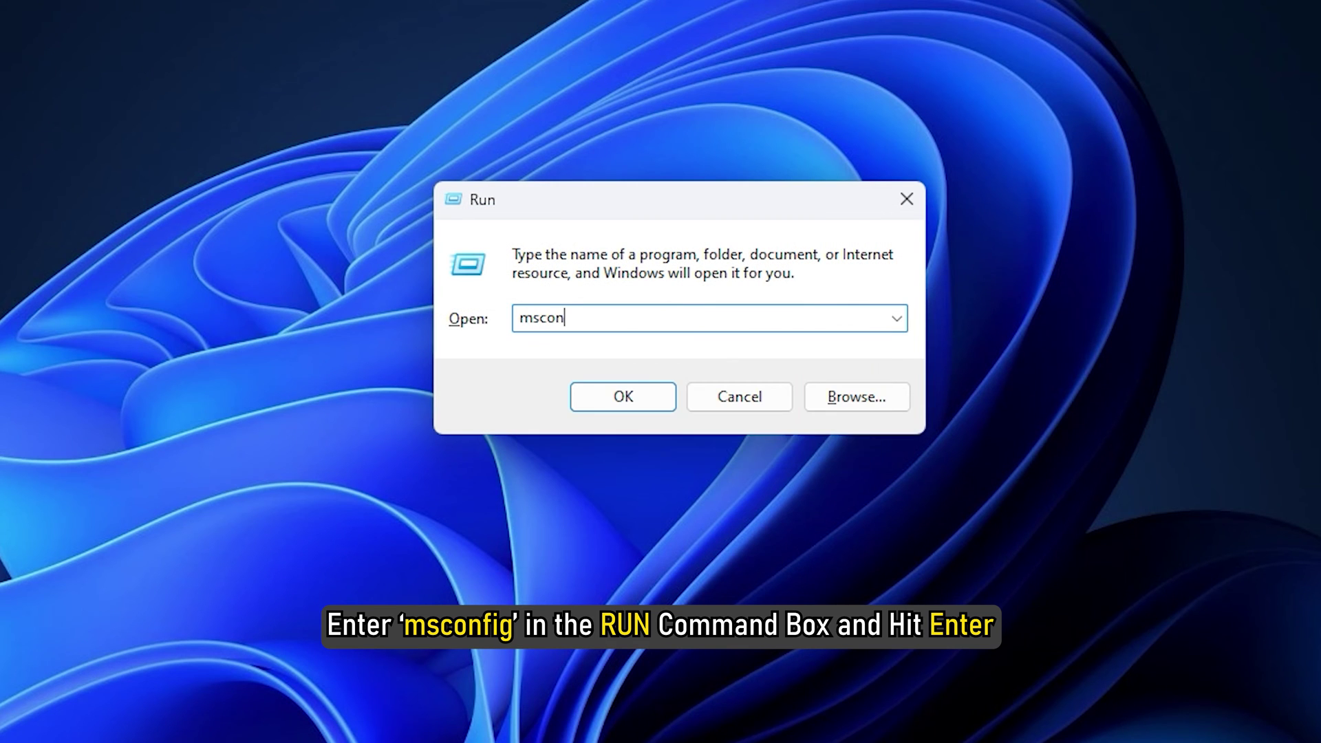
{"action": "type", "text": "fig"}
{"action": "key", "text": "Return"}
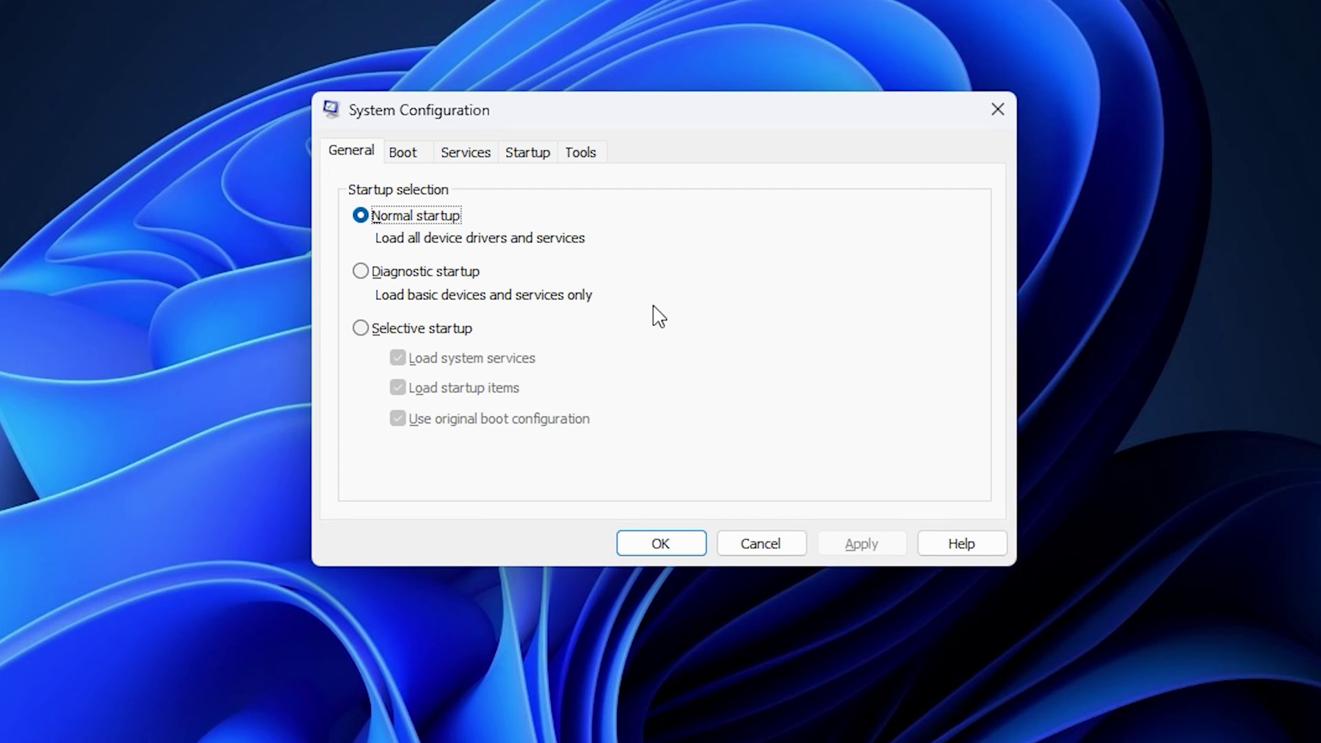
{"action": "left_click", "coordinate": [493, 152]}
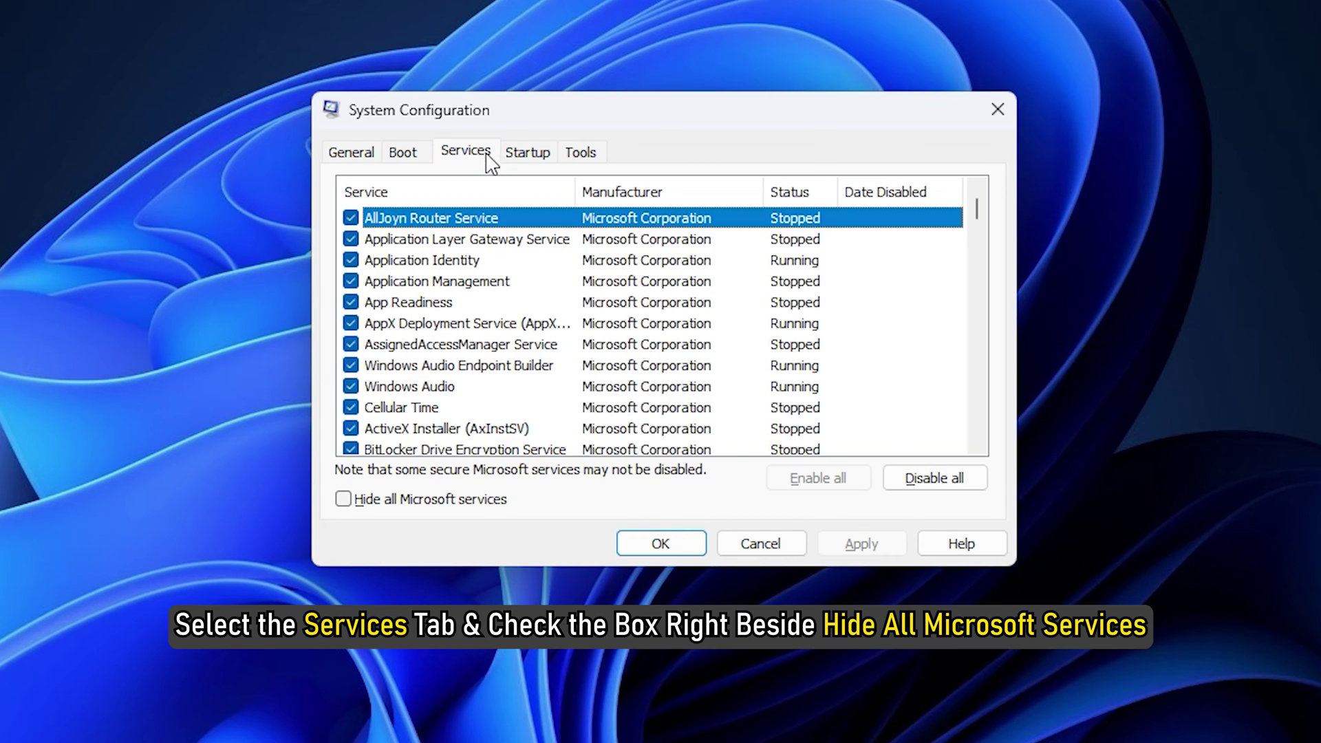
{"action": "left_click", "coordinate": [342, 499]}
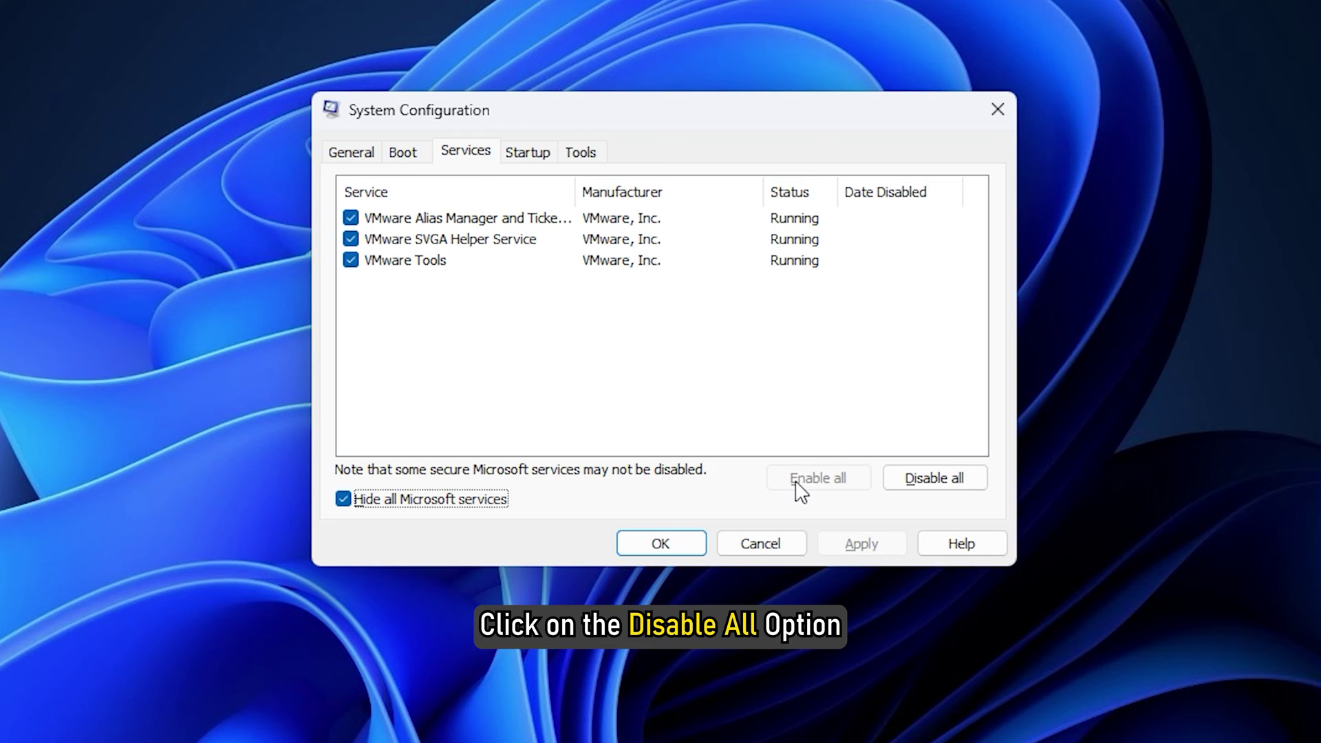
{"action": "left_click", "coordinate": [934, 478]}
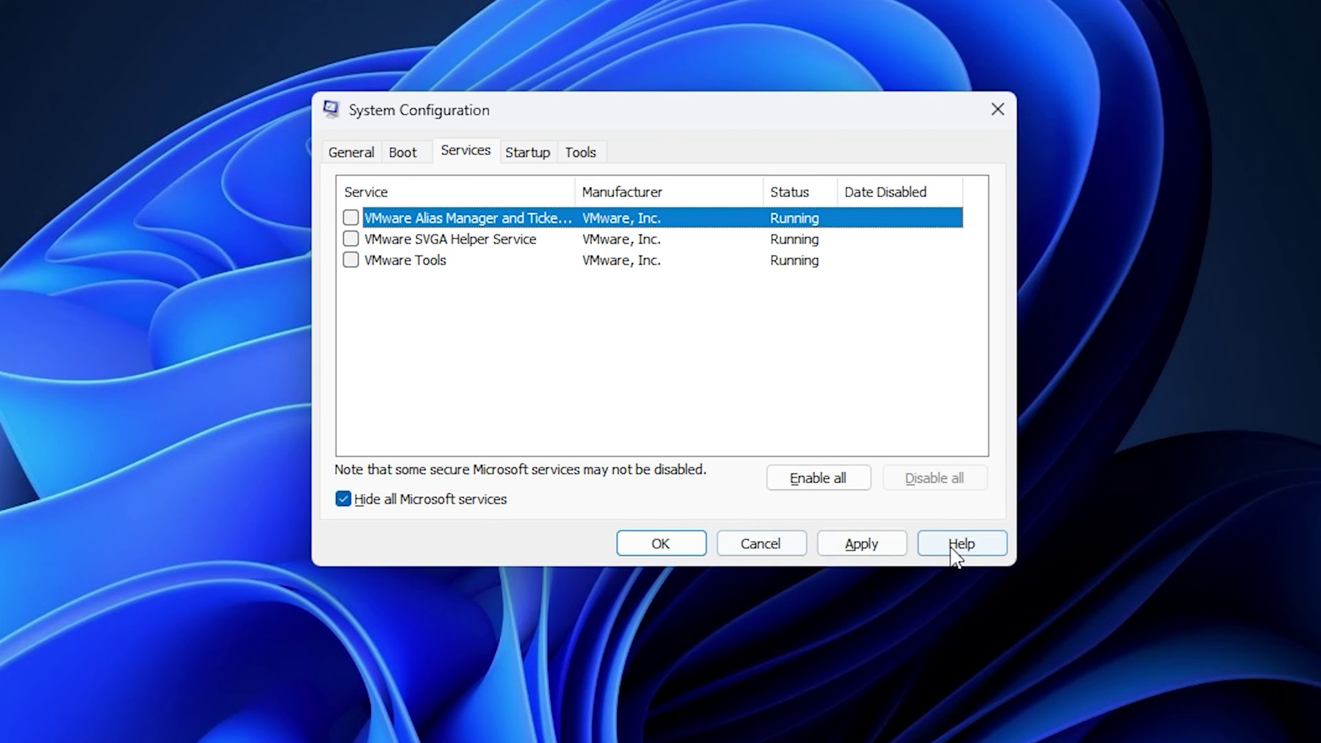
{"action": "left_click", "coordinate": [901, 548]}
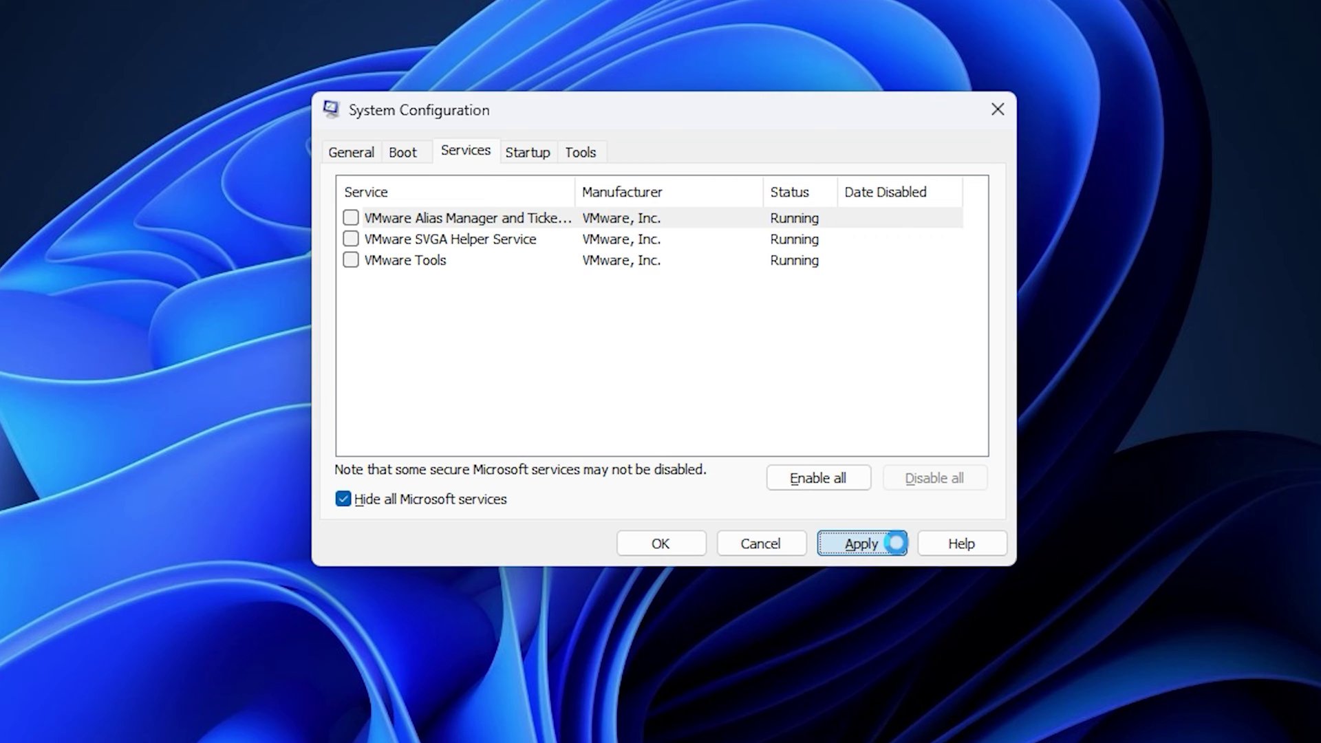
{"action": "left_click", "coordinate": [888, 544]}
{"action": "left_click", "coordinate": [681, 533]}
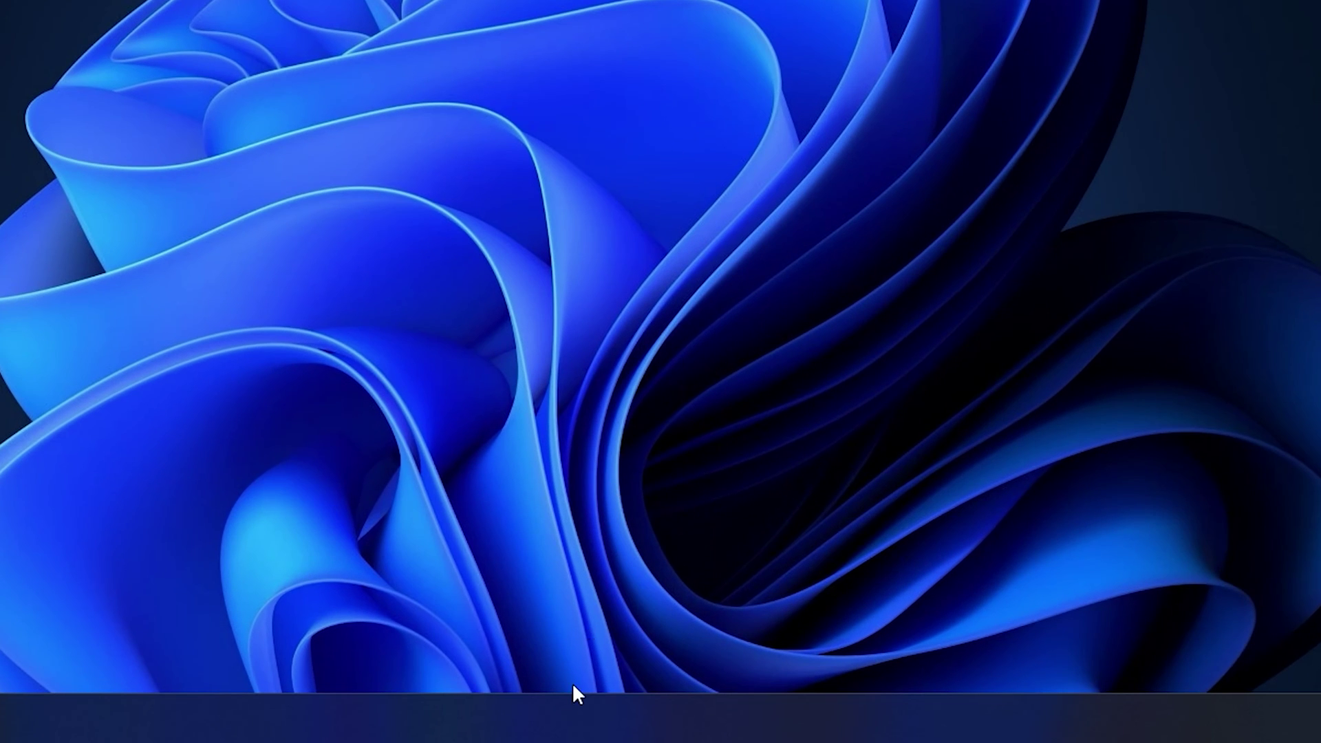
Step: Disable Microsoft Teams in Task Manager's Startup apps list
{"action": "right_click", "coordinate": [571, 712]}
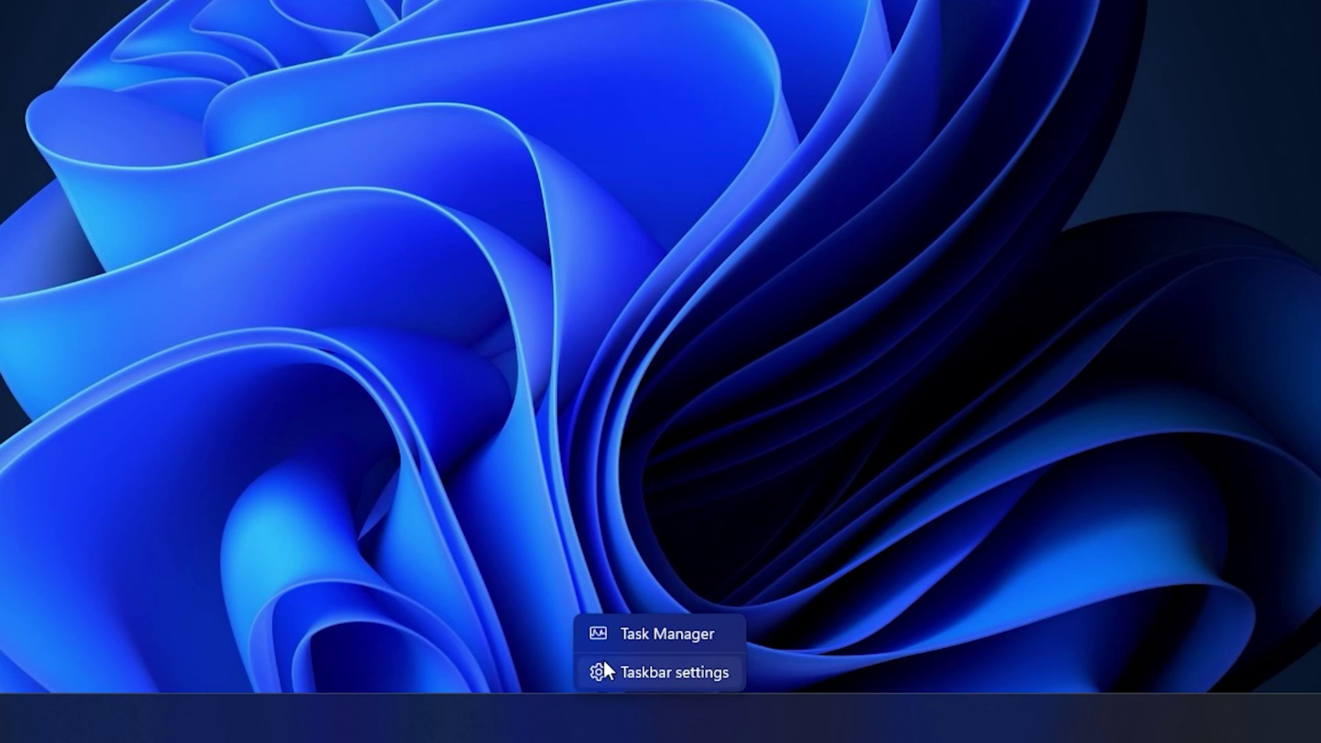
{"action": "left_click", "coordinate": [641, 631]}
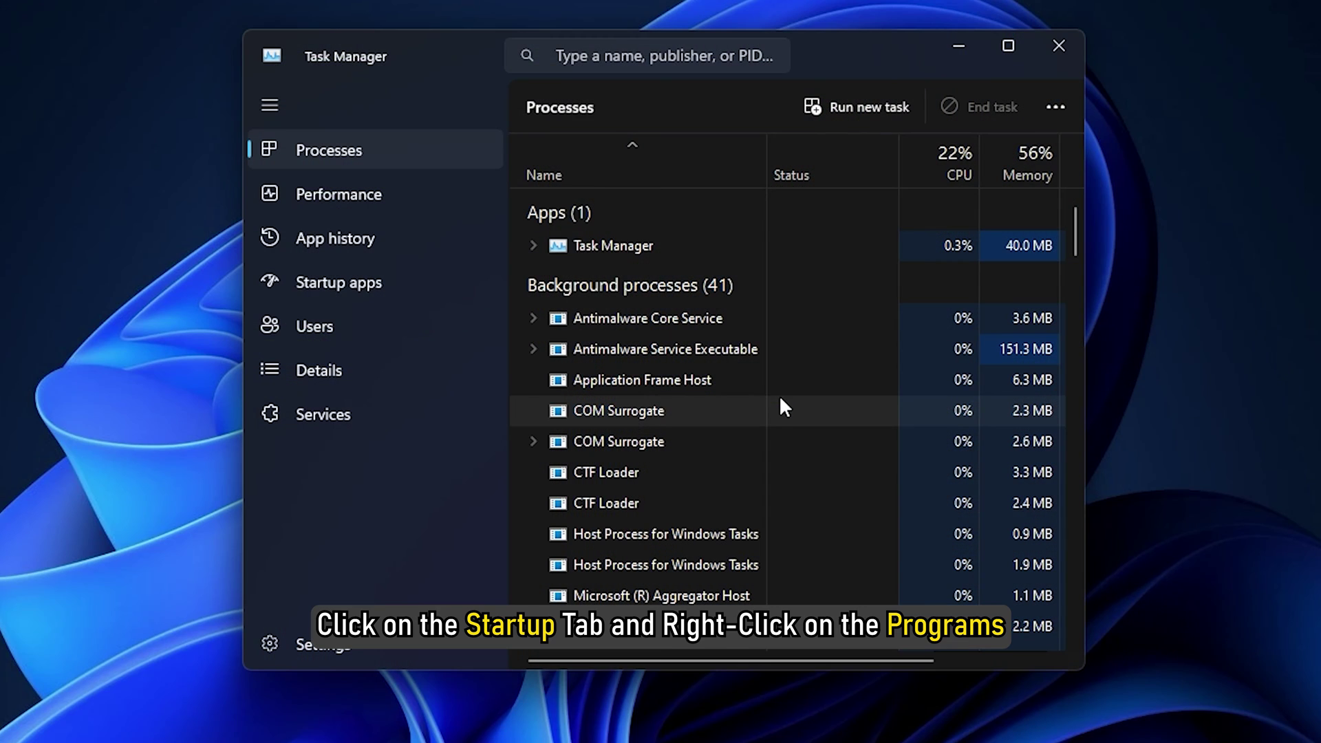
{"action": "left_click", "coordinate": [453, 296]}
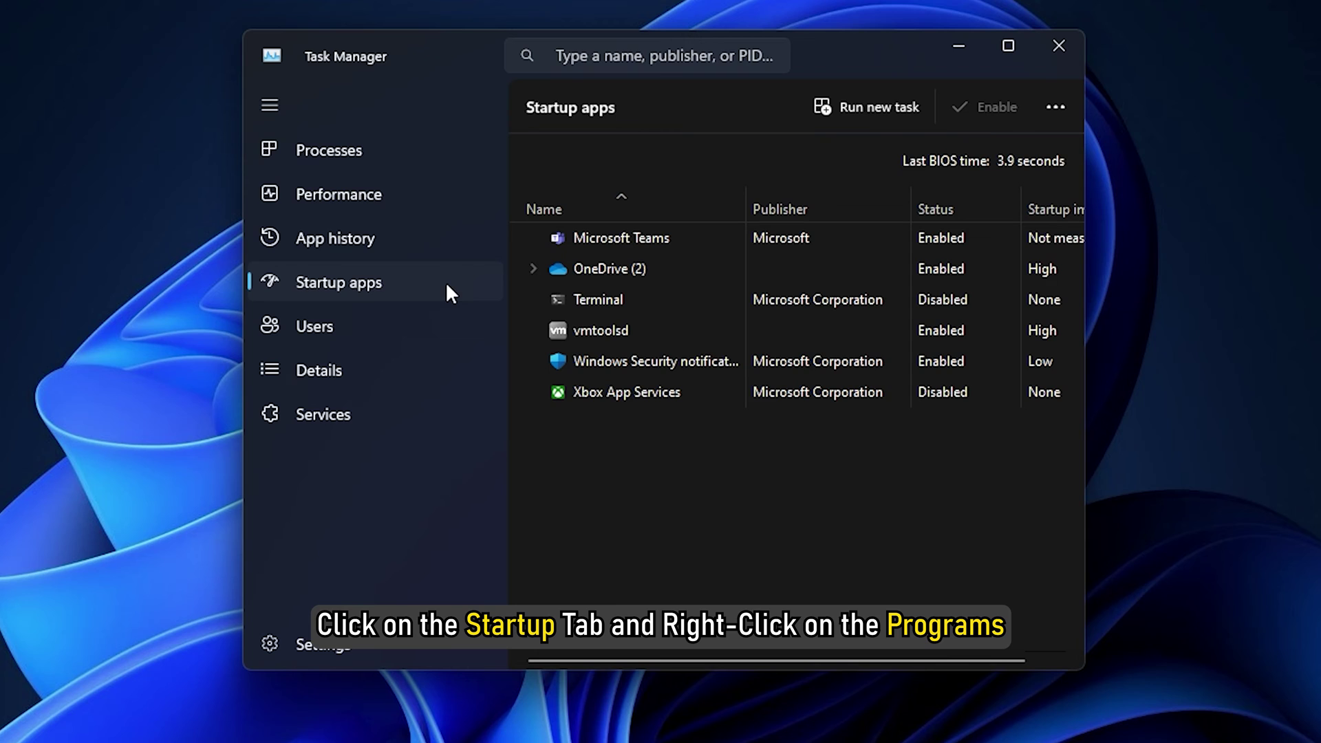
{"action": "right_click", "coordinate": [676, 234]}
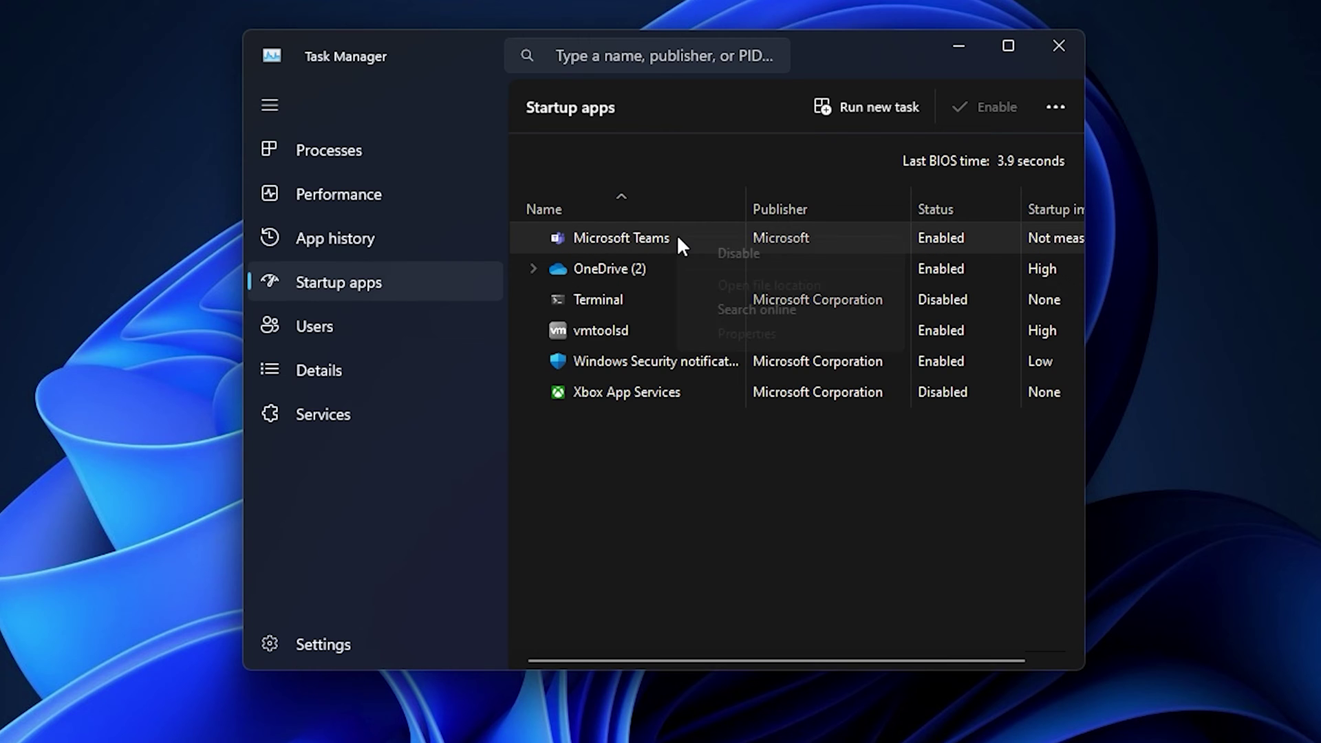
{"action": "left_click", "coordinate": [770, 251]}
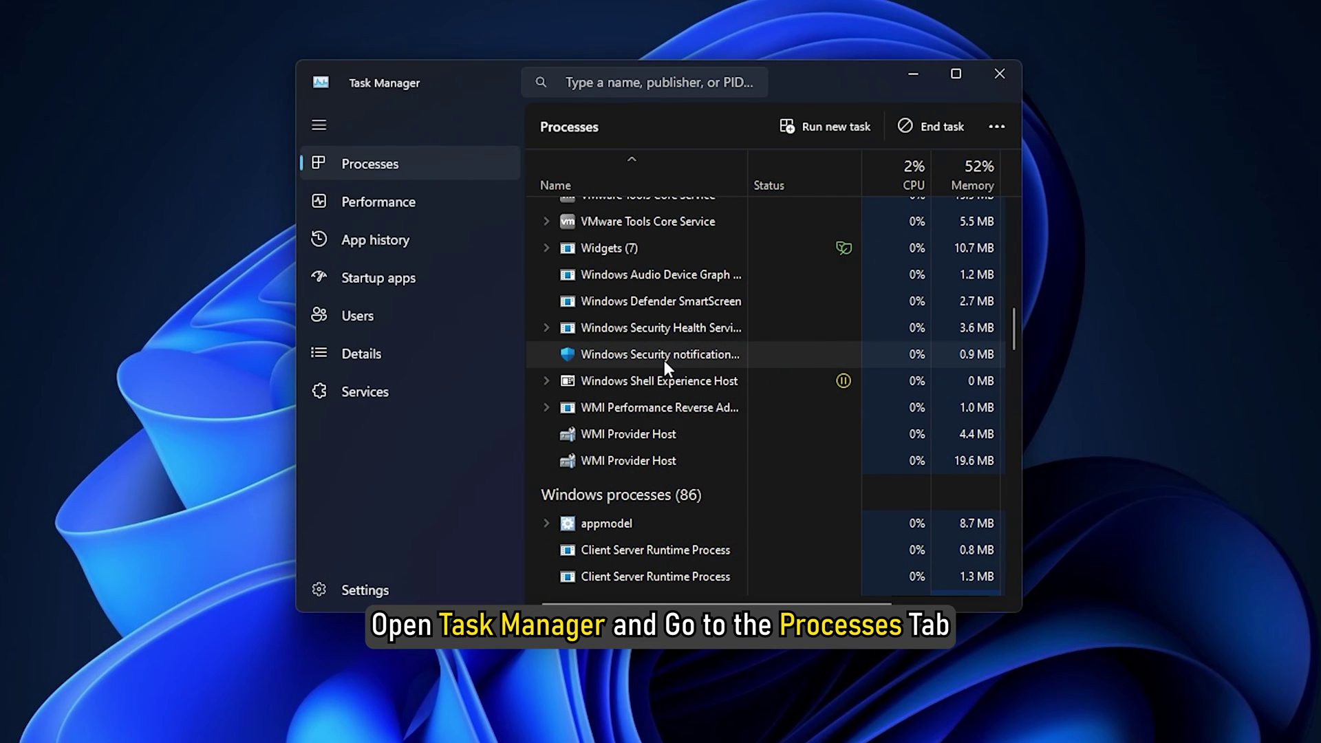
Step: Bring up the context menu for the Windows Security notification icon process
{"action": "right_click", "coordinate": [663, 360]}
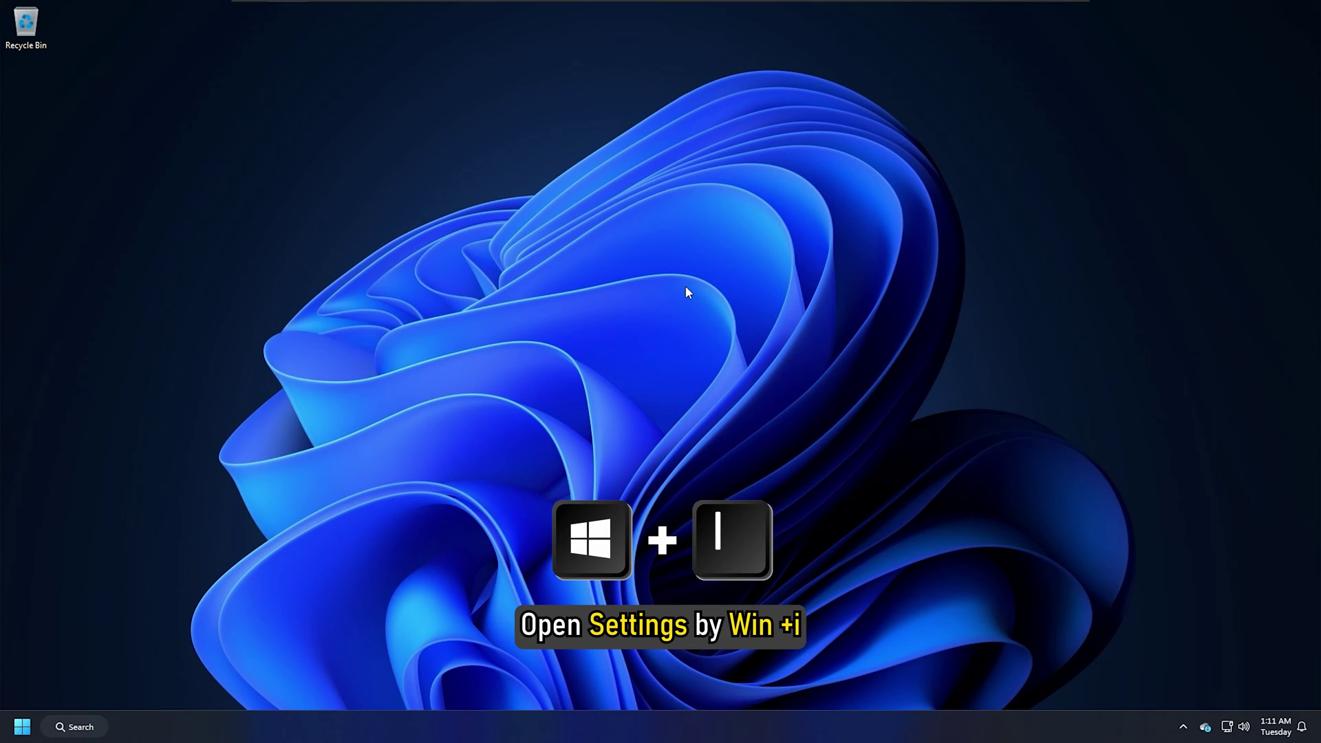
Step: Open Windows Security's advanced options under Settings > Apps > Installed apps > System Components
{"action": "key", "text": "super+i"}
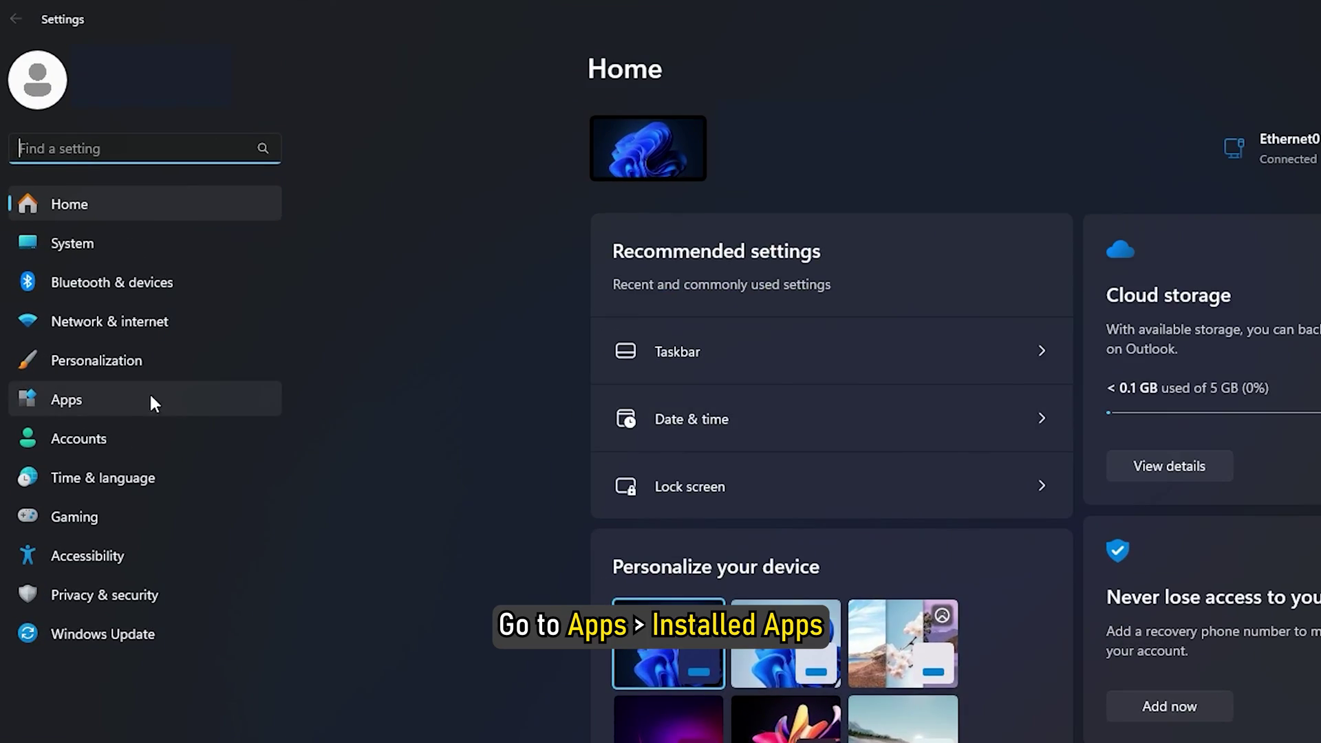
{"action": "left_click", "coordinate": [87, 399]}
{"action": "left_click", "coordinate": [687, 157]}
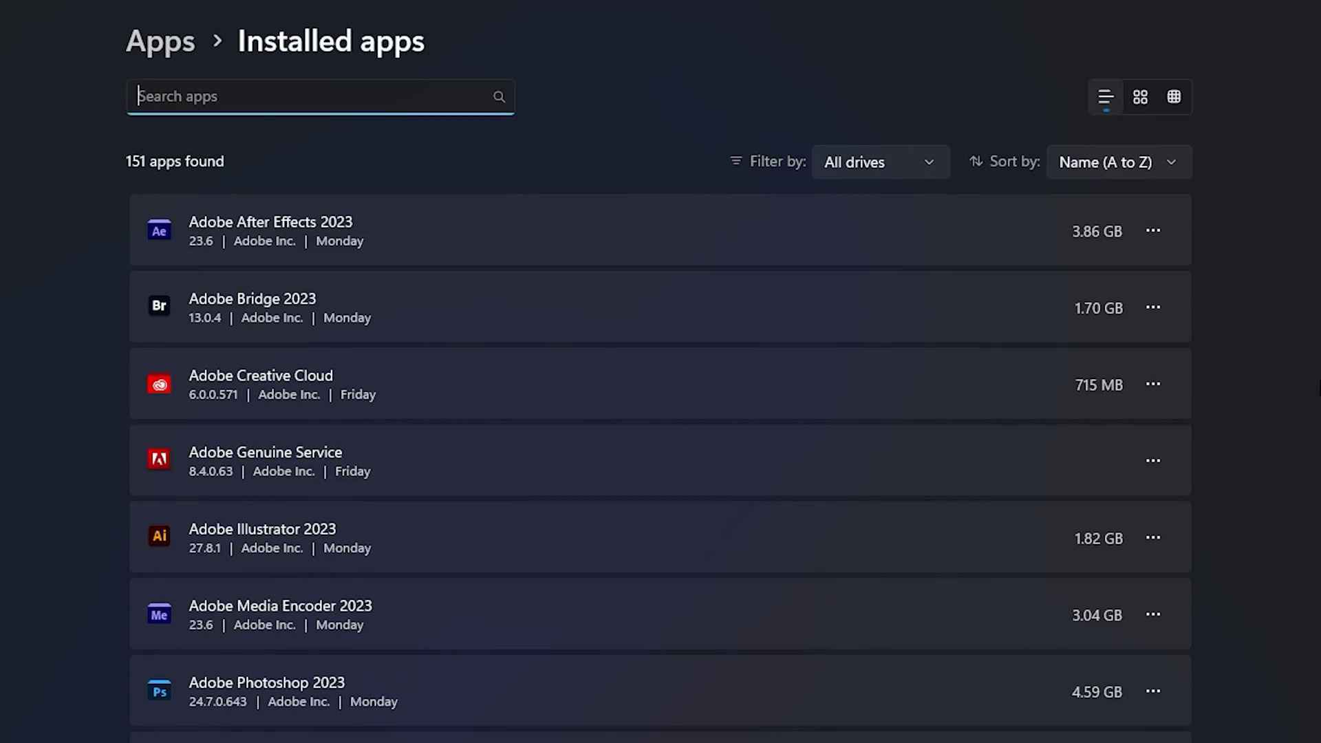
{"action": "scroll", "coordinate": [661, 413], "scroll_direction": "down", "scroll_amount": 10}
{"action": "scroll", "coordinate": [661, 413], "scroll_direction": "down", "scroll_amount": 10}
{"action": "scroll", "coordinate": [660, 413], "scroll_direction": "down", "scroll_amount": 10}
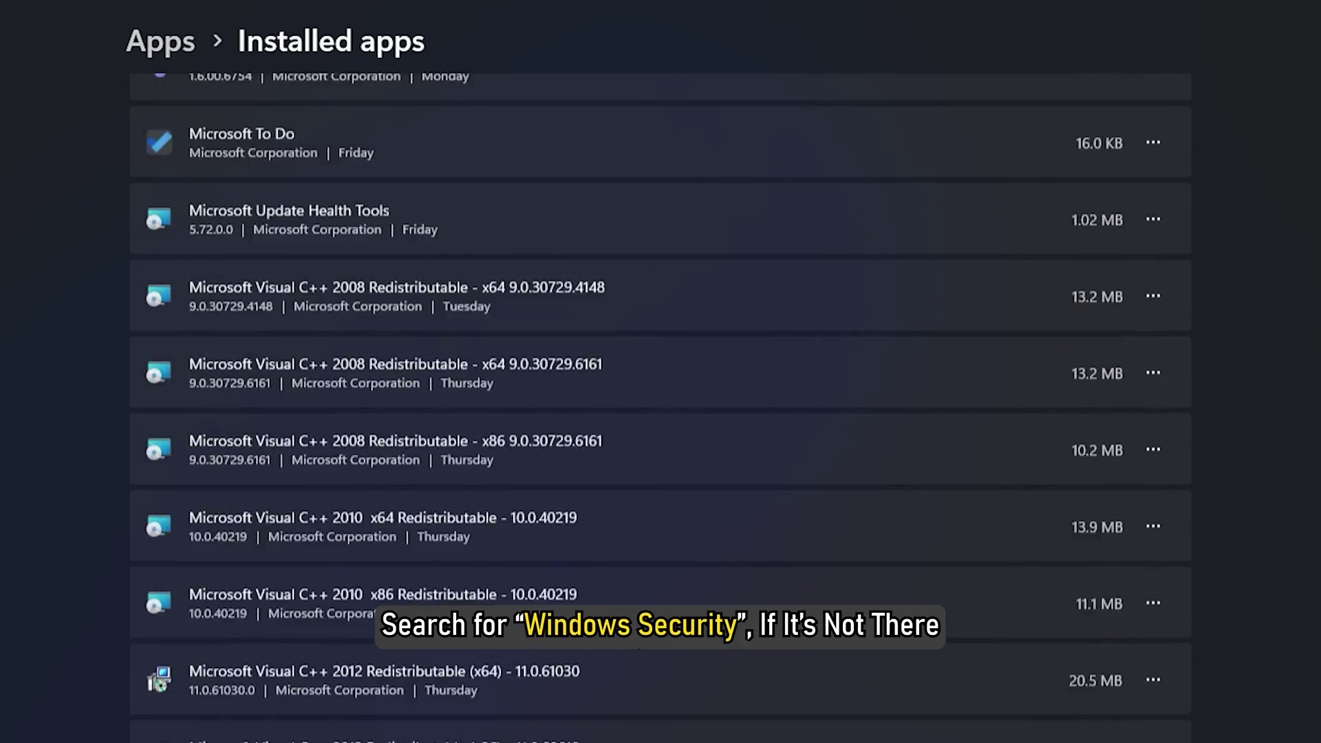
{"action": "scroll", "coordinate": [660, 412], "scroll_direction": "down", "scroll_amount": 10}
{"action": "scroll", "coordinate": [631, 629], "scroll_direction": "down", "scroll_amount": 10}
{"action": "scroll", "coordinate": [631, 629], "scroll_direction": "down", "scroll_amount": 5}
{"action": "scroll", "coordinate": [564, 350], "scroll_direction": "down", "scroll_amount": 5}
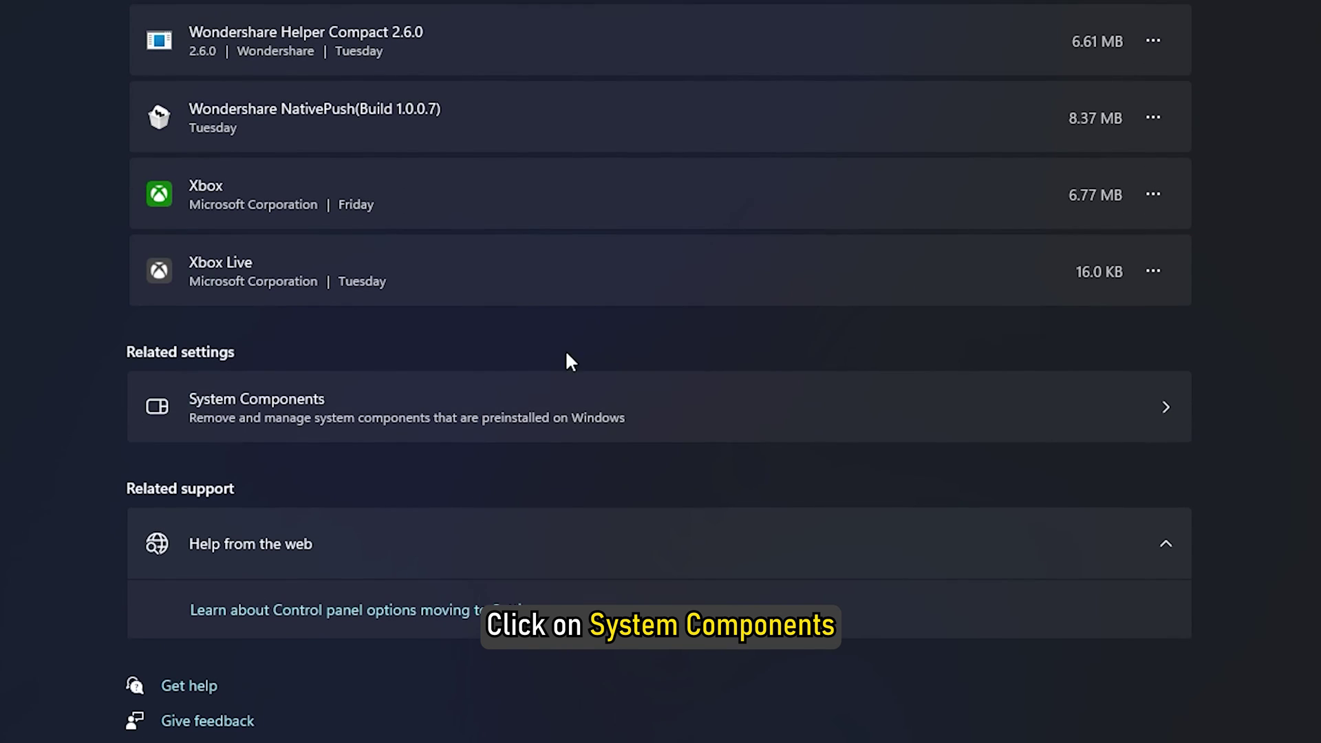
{"action": "left_click", "coordinate": [332, 399]}
{"action": "scroll", "coordinate": [333, 580], "scroll_direction": "down", "scroll_amount": 5}
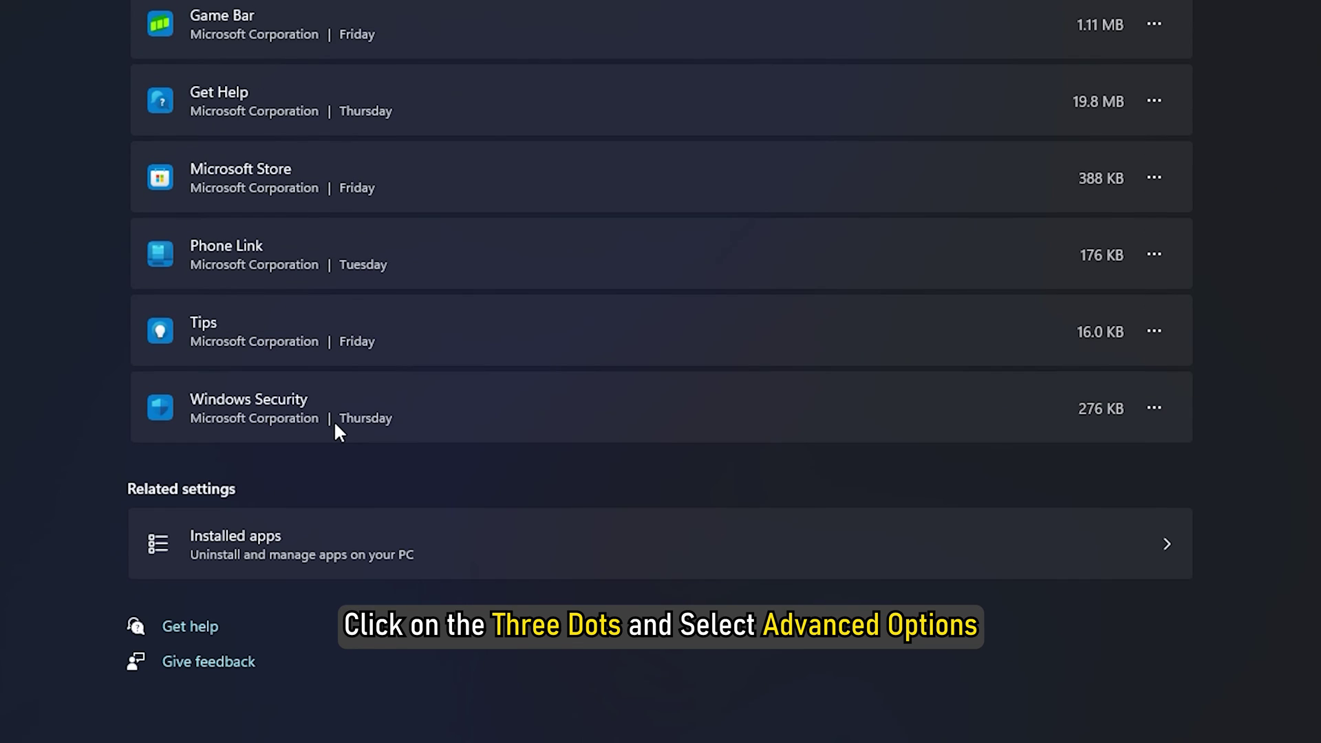
{"action": "left_click", "coordinate": [1157, 412]}
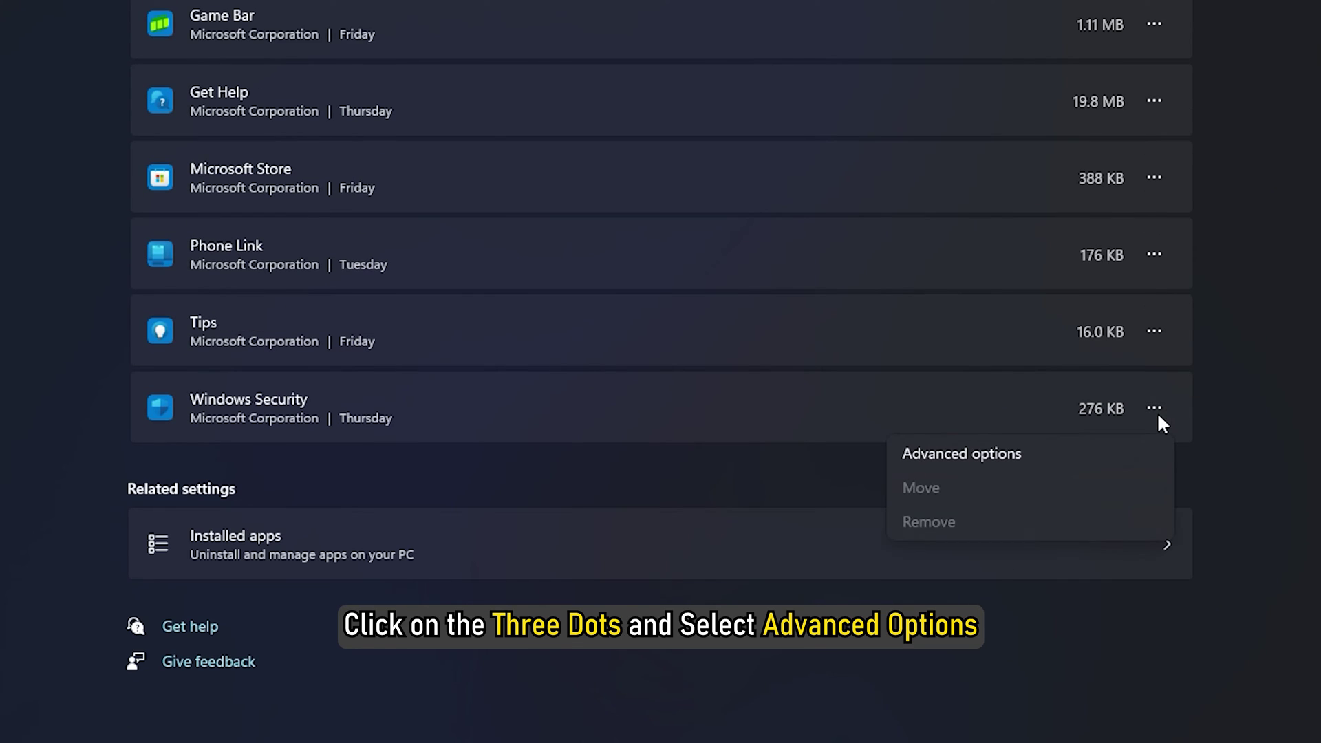
{"action": "left_click", "coordinate": [1029, 451]}
{"action": "scroll", "coordinate": [1029, 549], "scroll_direction": "down", "scroll_amount": 5}
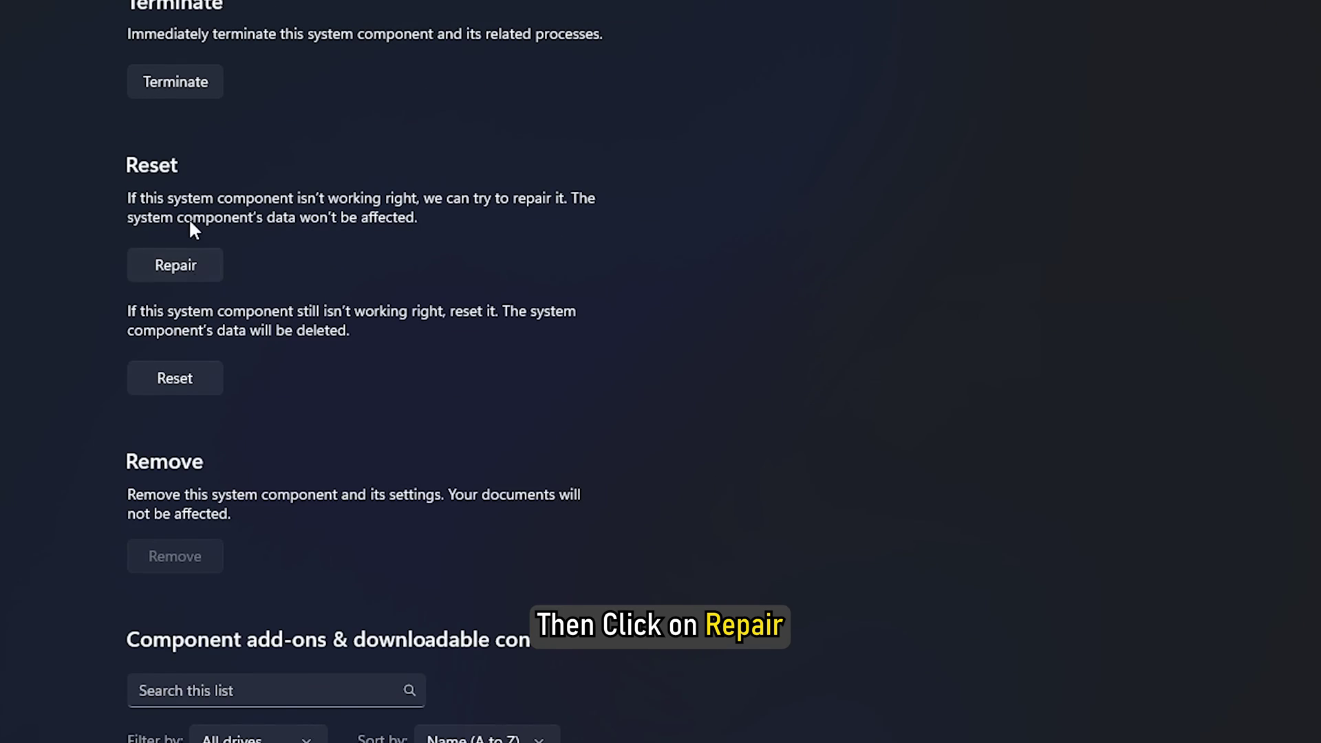
Step: Repair Windows Security, then reset it and confirm the reset
{"action": "left_click", "coordinate": [175, 265]}
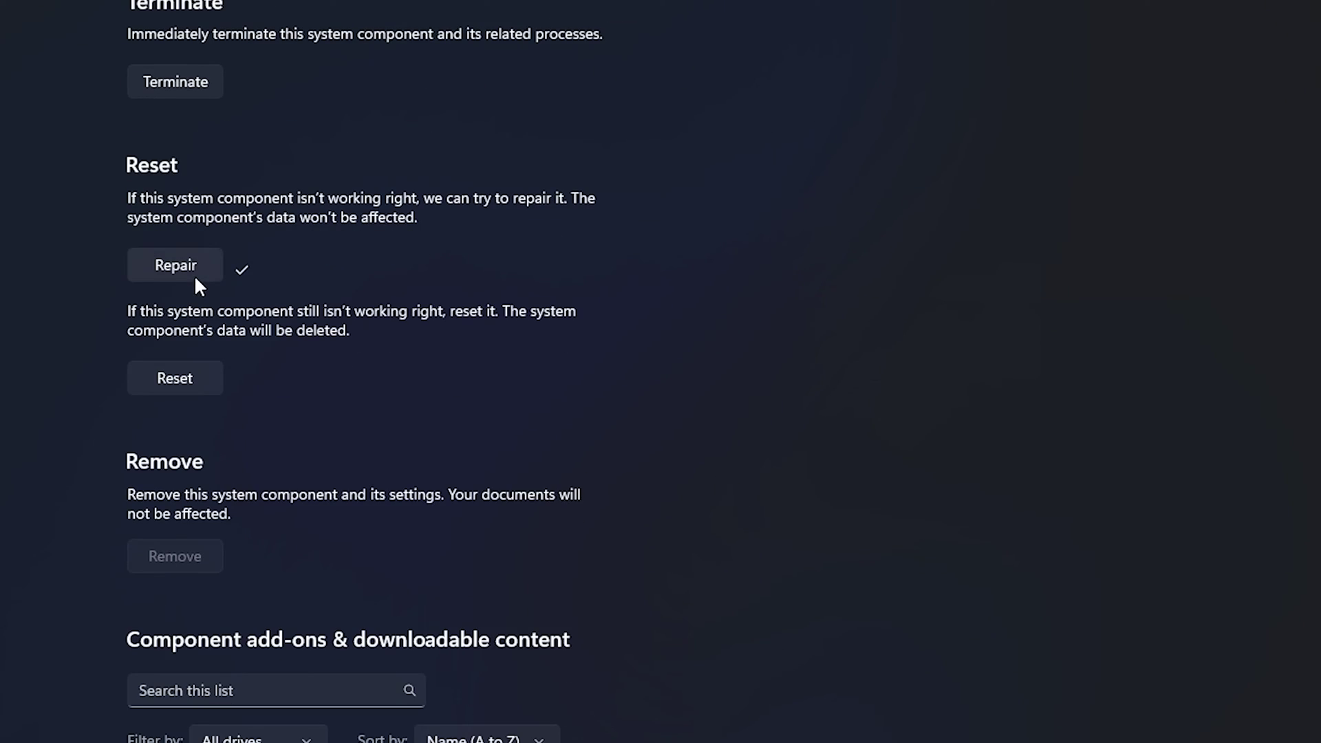
{"action": "left_click", "coordinate": [190, 378]}
{"action": "left_click", "coordinate": [279, 322]}
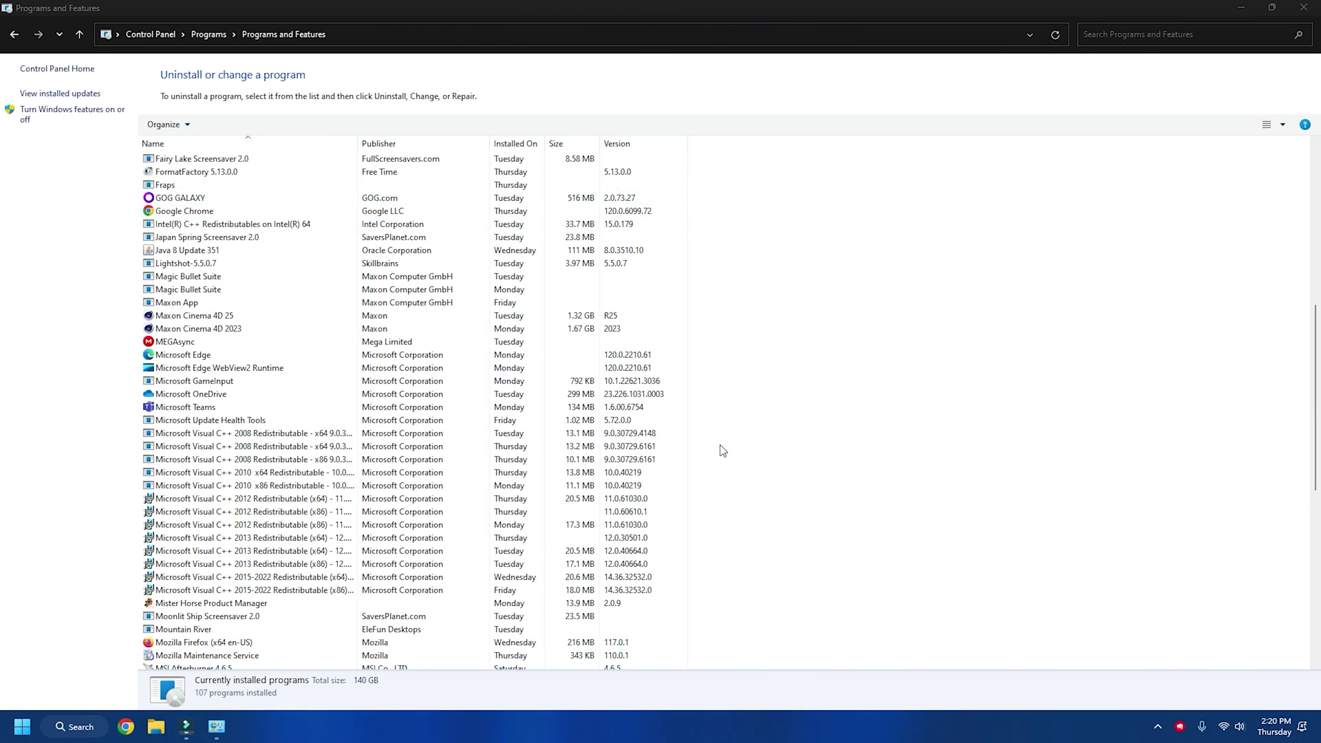
{"action": "scroll", "coordinate": [406, 229], "scroll_direction": "up", "scroll_amount": 5}
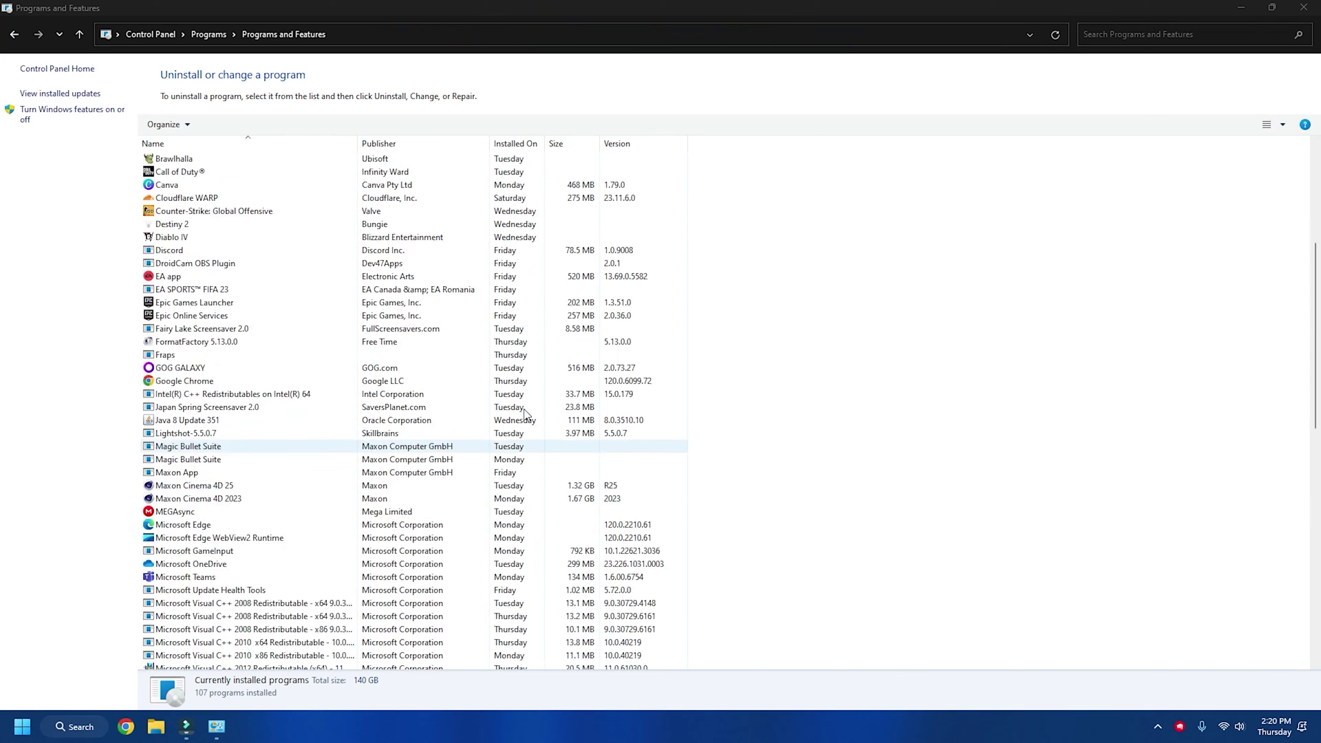
{"action": "scroll", "coordinate": [406, 230], "scroll_direction": "up", "scroll_amount": 5}
{"action": "scroll", "coordinate": [446, 271], "scroll_direction": "up", "scroll_amount": 2}
Step: Launch the Avast Free Antivirus uninstaller, choose Uninstall, and skip the survey page
{"action": "left_click", "coordinate": [297, 330]}
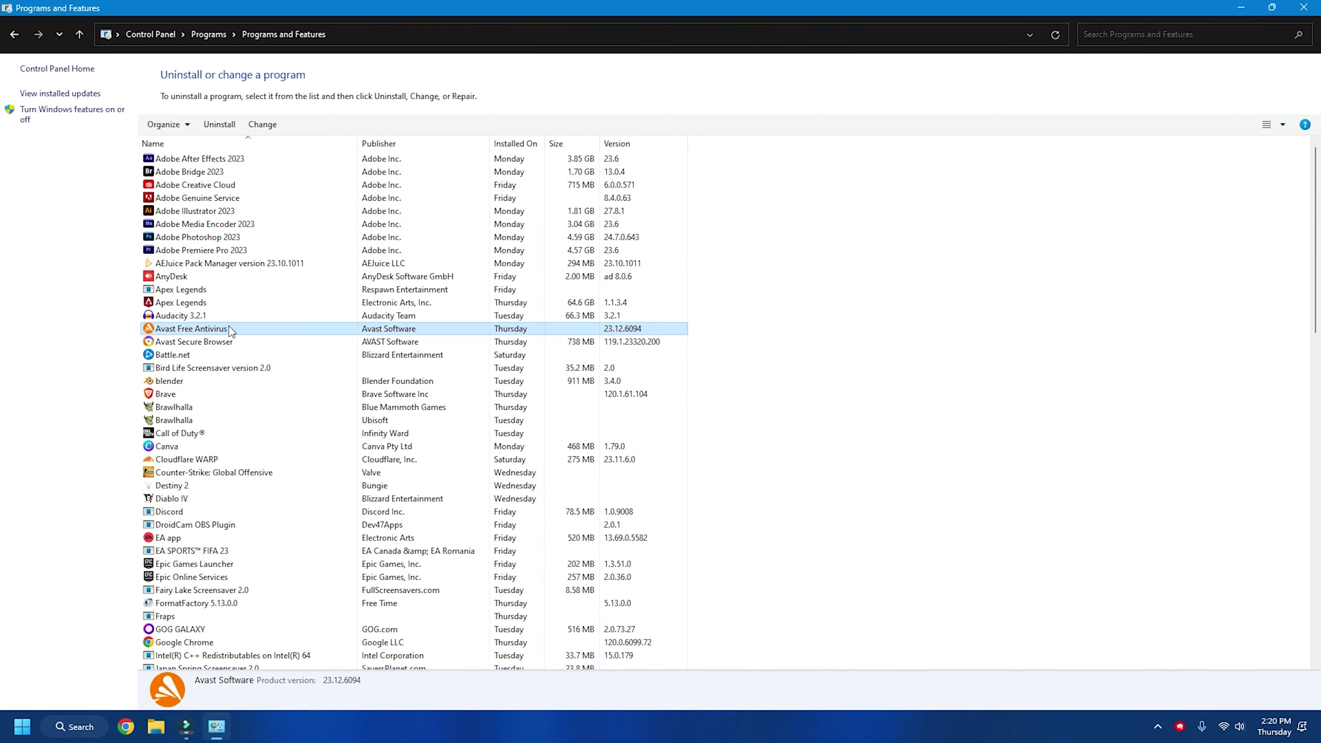
{"action": "right_click", "coordinate": [230, 325]}
{"action": "key", "text": "Escape"}
{"action": "double_click", "coordinate": [297, 330]}
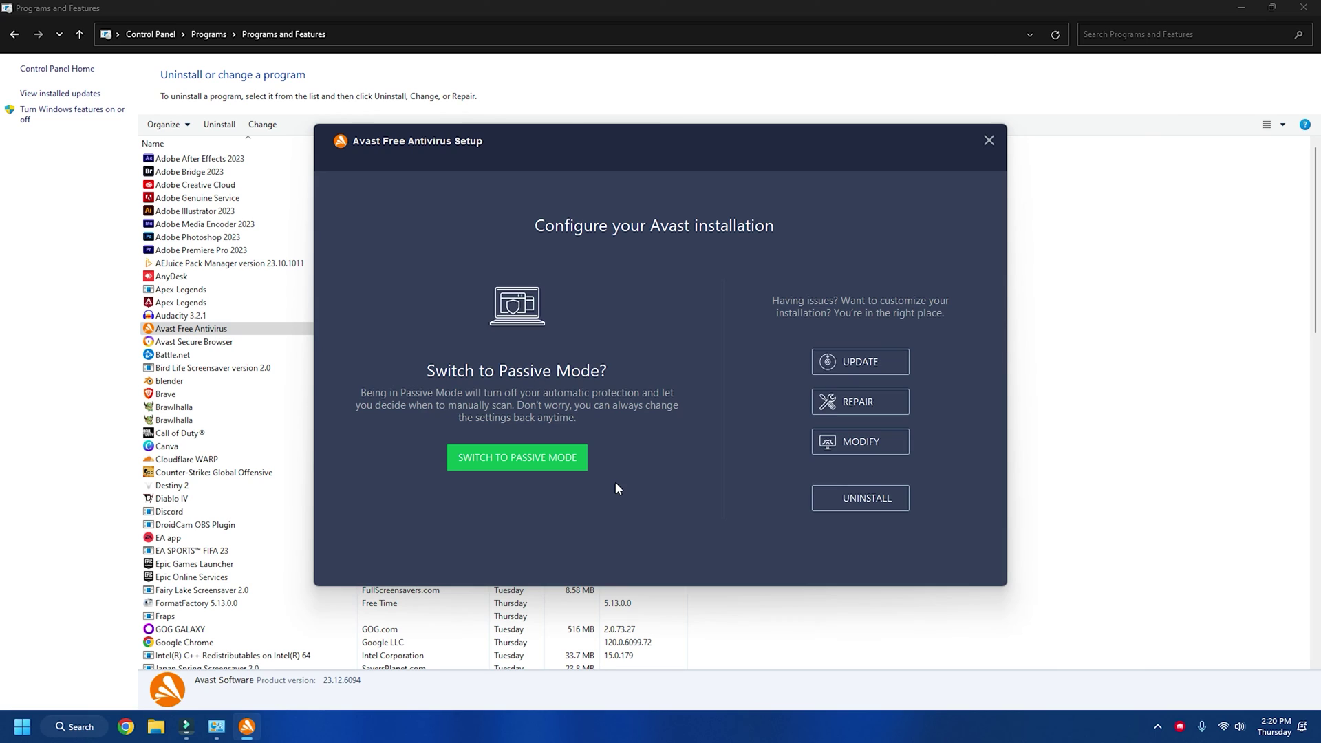
{"action": "left_click", "coordinate": [837, 498]}
{"action": "left_click", "coordinate": [670, 543]}
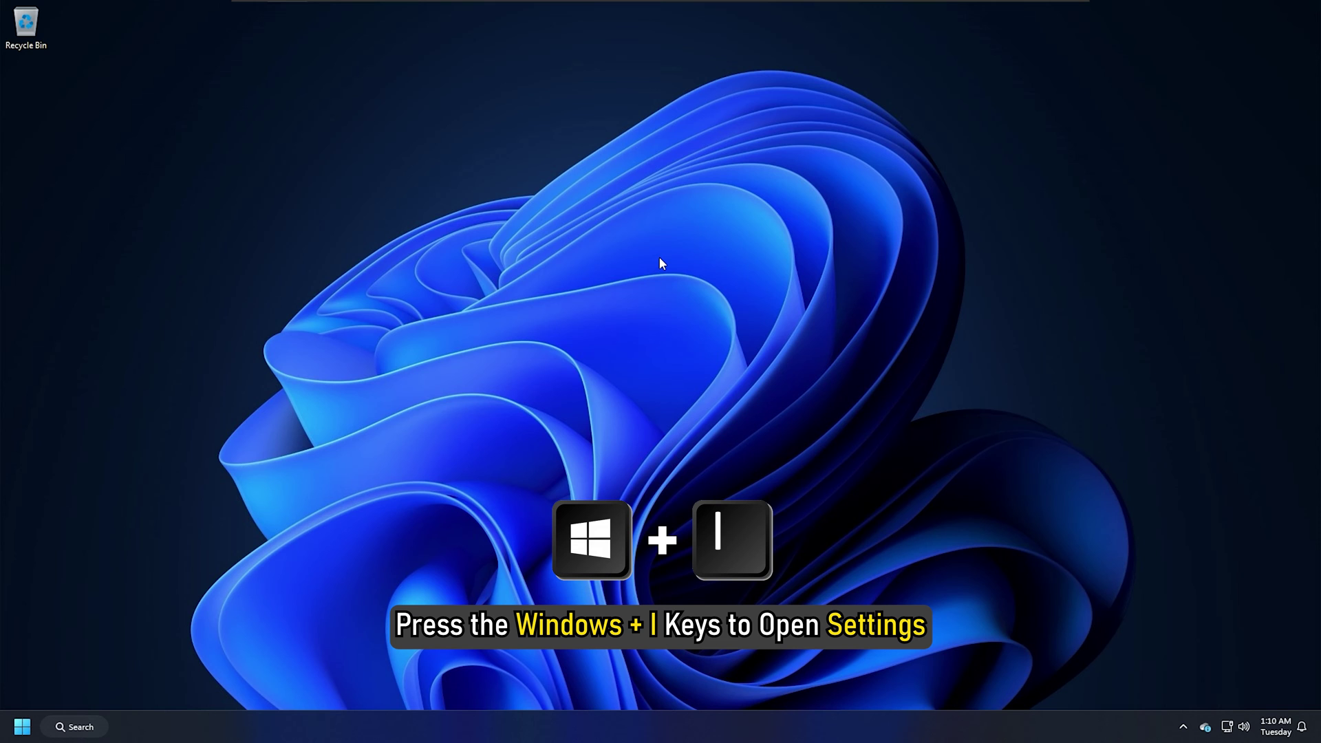
Step: Open Settings with Win+I and go to System > Recovery
{"action": "key", "text": "super+i"}
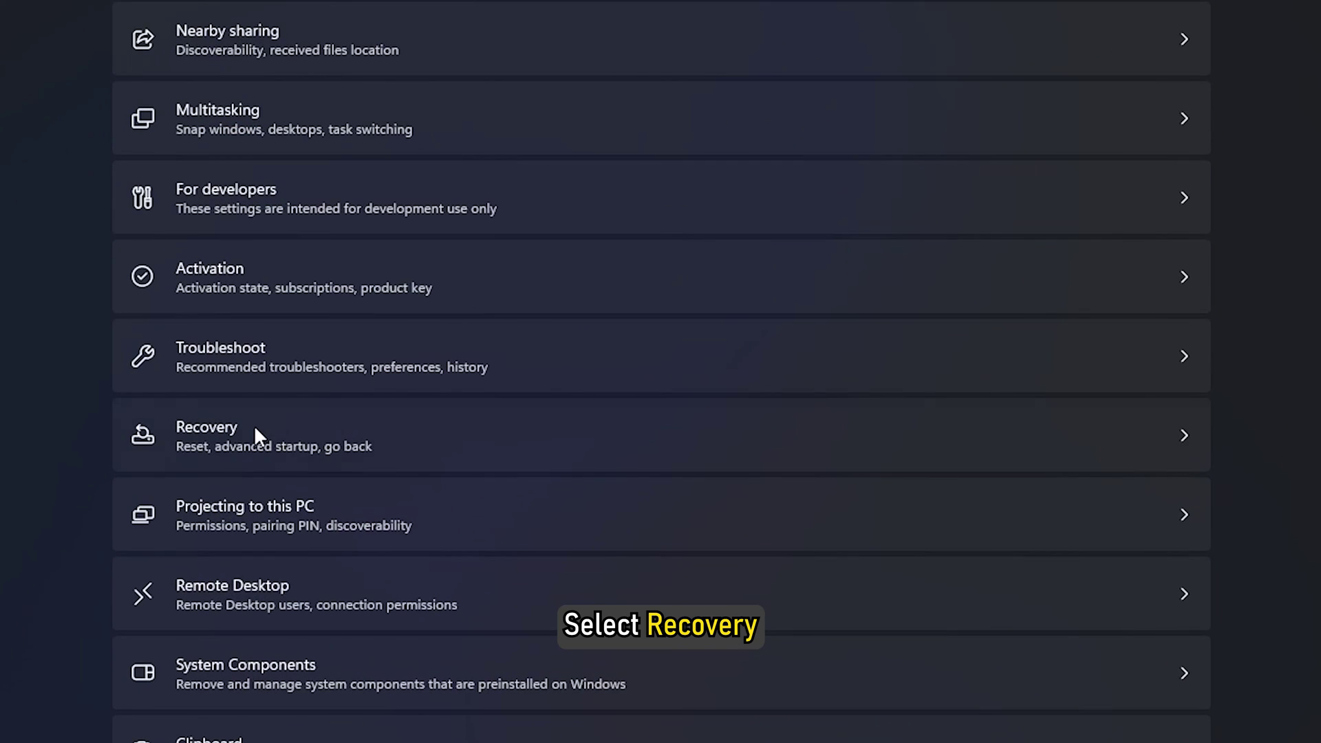
{"action": "left_click", "coordinate": [254, 424]}
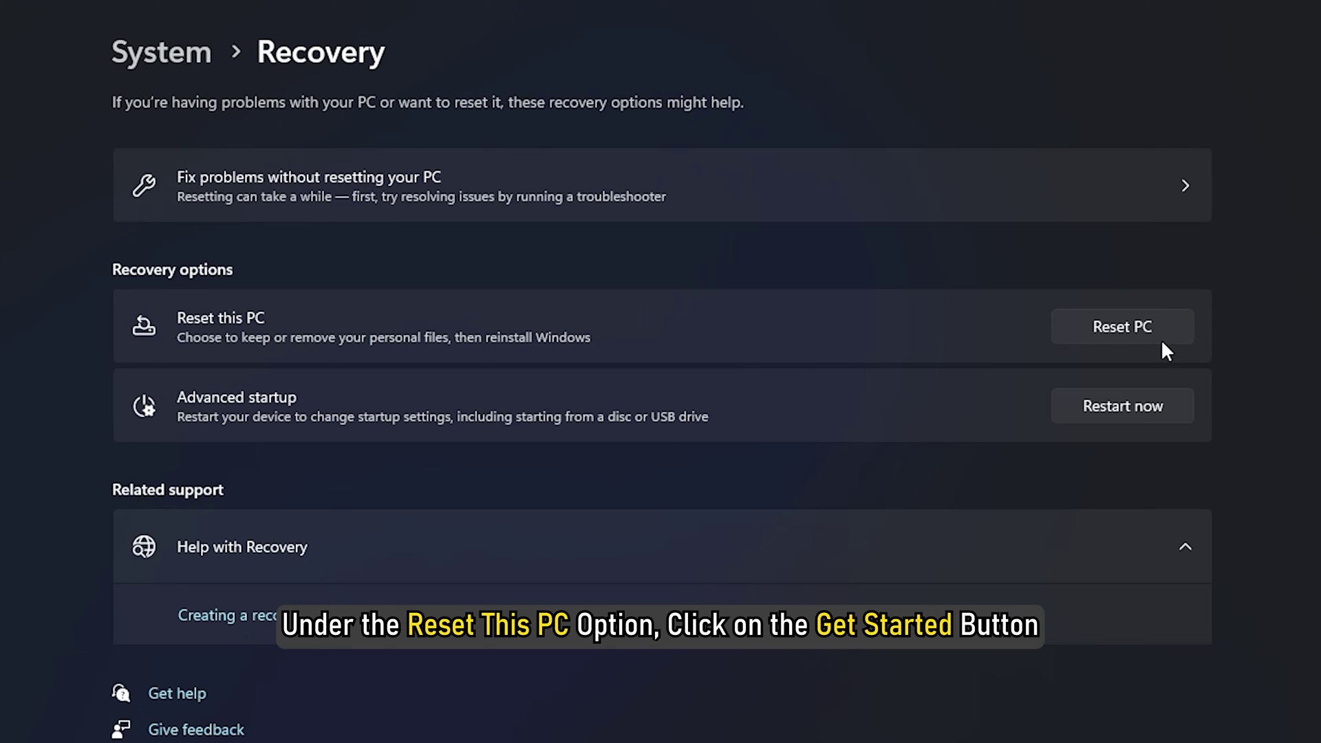
Step: Reset this PC with Keep my files and confirm on the Ready to reset screen
{"action": "left_click", "coordinate": [1122, 326]}
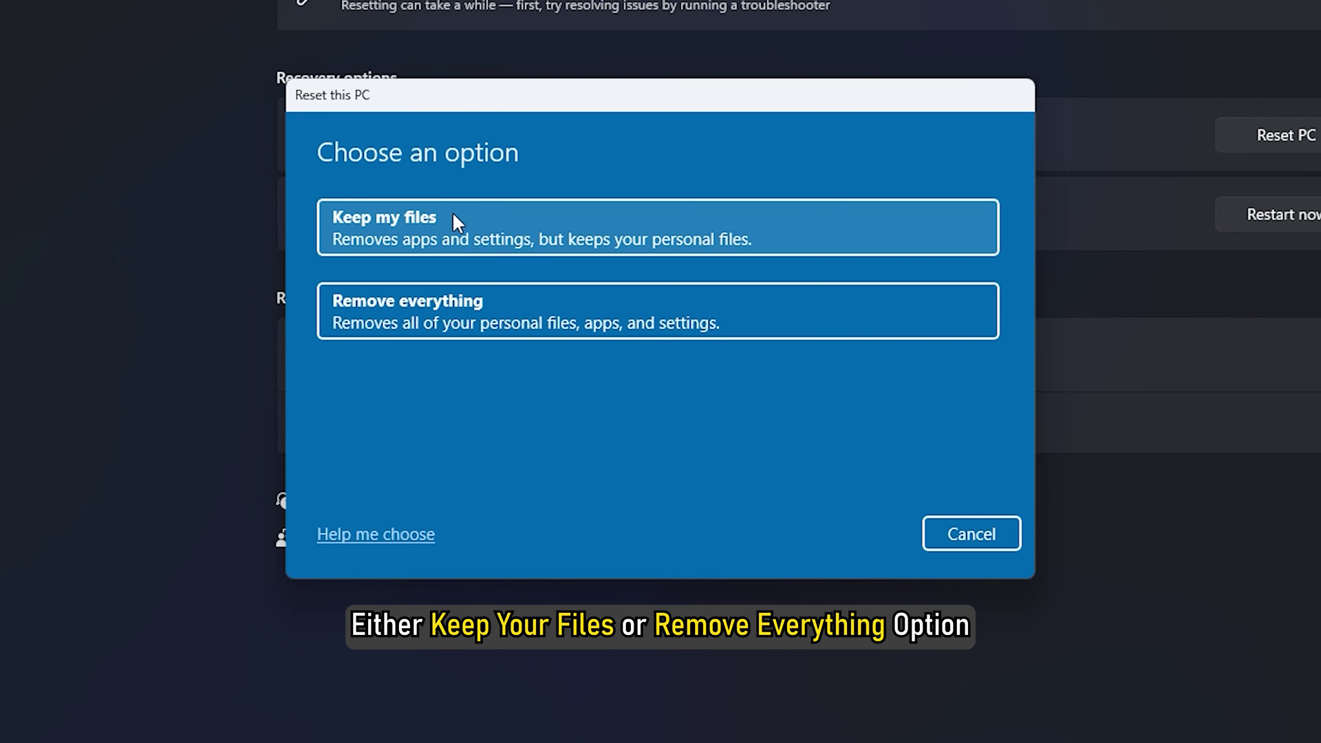
{"action": "left_click", "coordinate": [453, 216]}
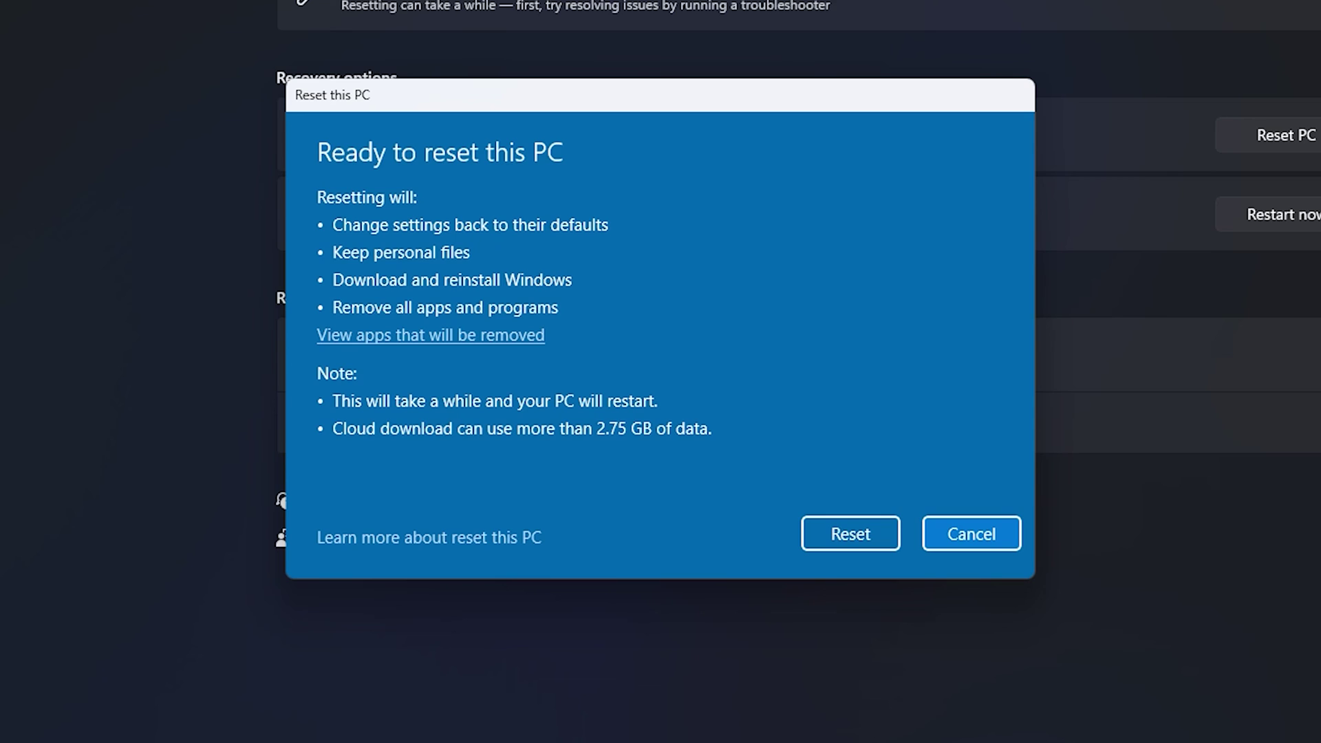
{"action": "left_click", "coordinate": [887, 537]}
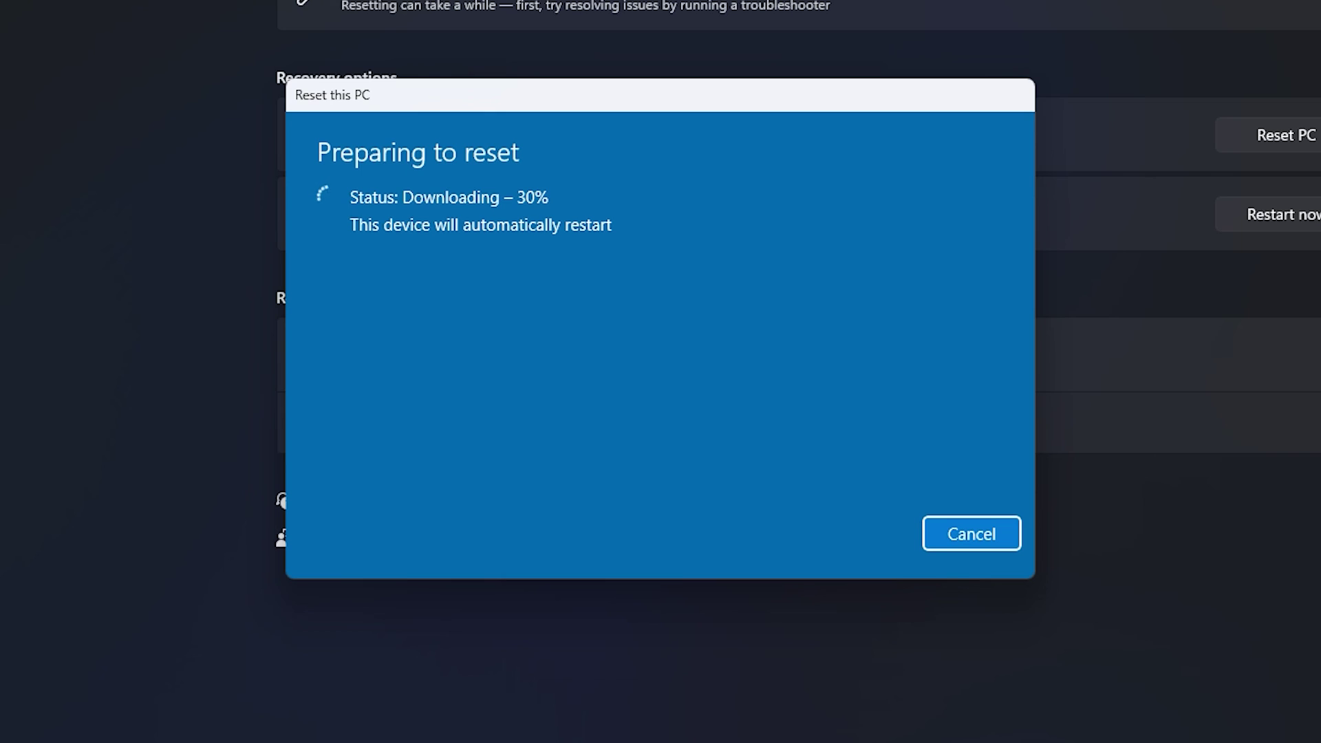